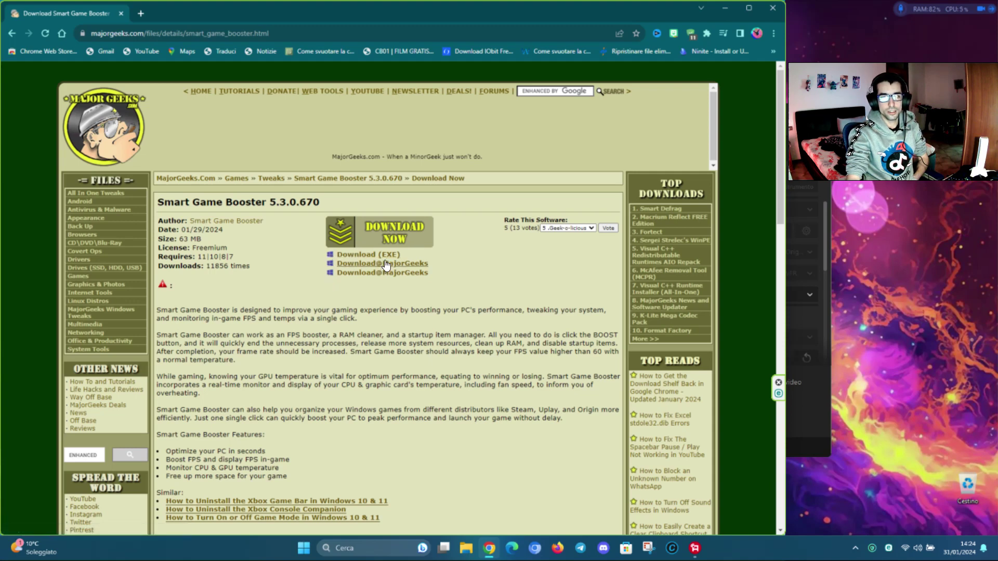
Step: Download the Smart Game Booster 5.3.0.670 installer from its MajorGeeks page
{"action": "left_click", "coordinate": [365, 263]}
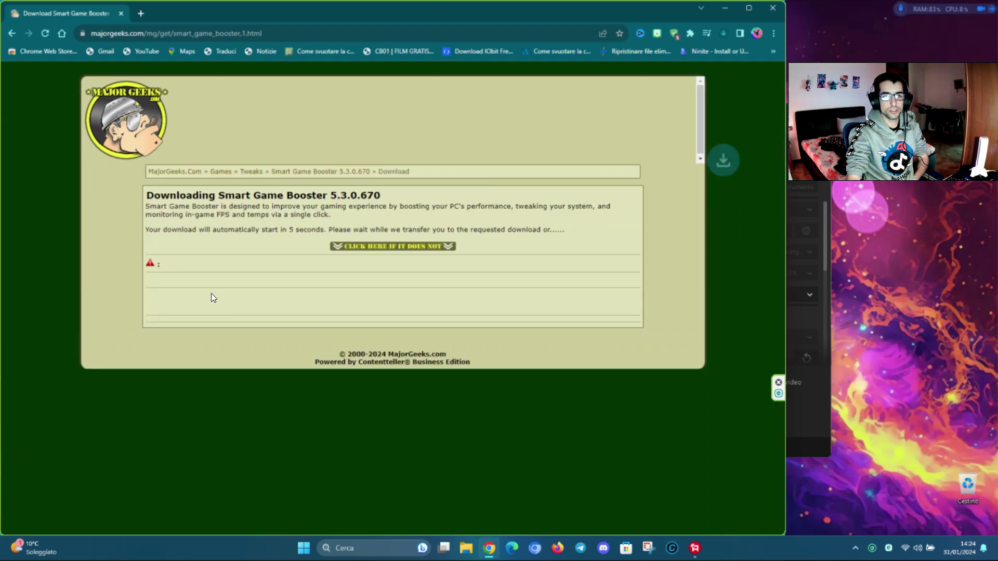
{"action": "left_click", "coordinate": [793, 131]}
{"action": "left_click", "coordinate": [745, 117]}
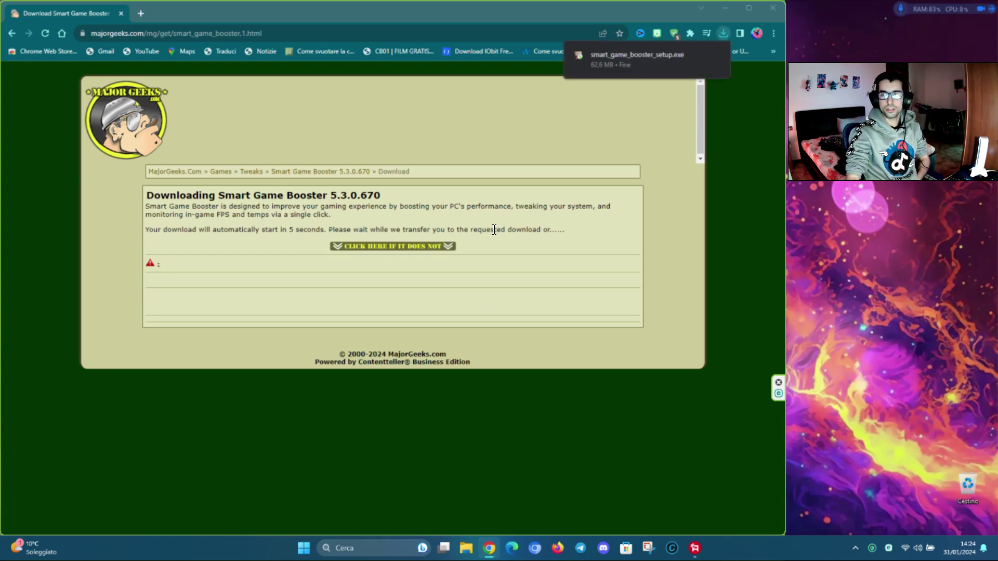
Step: Run the downloaded smart_game_booster_setup.exe, minimize the browser, dismiss the malware scanner notice and answer the account control request
{"action": "left_click", "coordinate": [721, 33]}
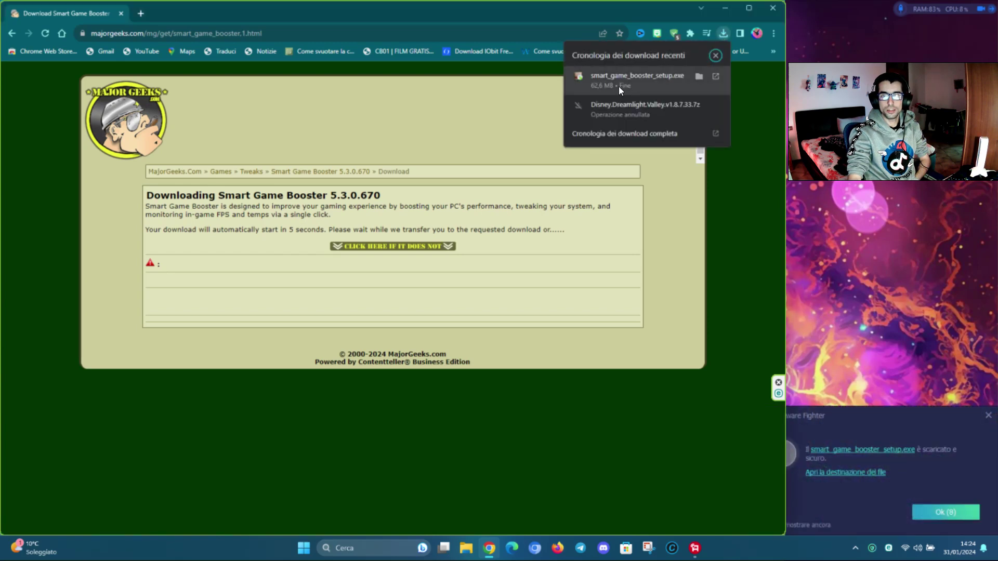
{"action": "left_click", "coordinate": [724, 8]}
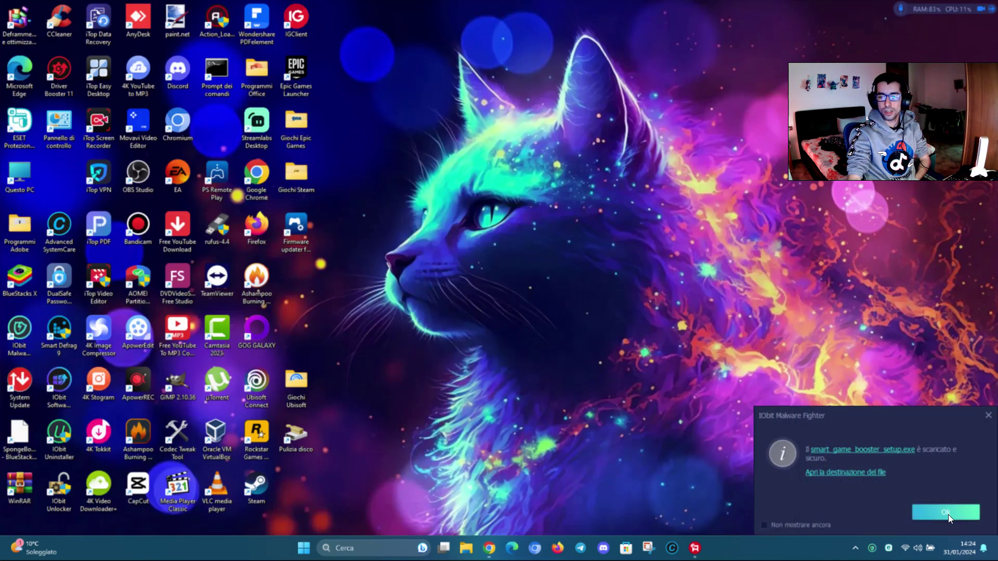
{"action": "left_click", "coordinate": [948, 513]}
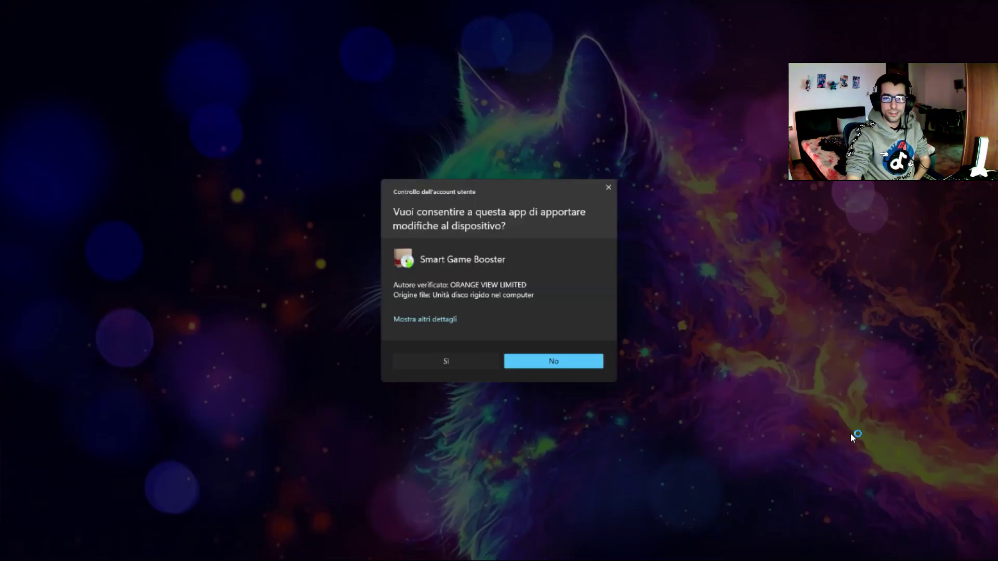
{"action": "left_click", "coordinate": [576, 367]}
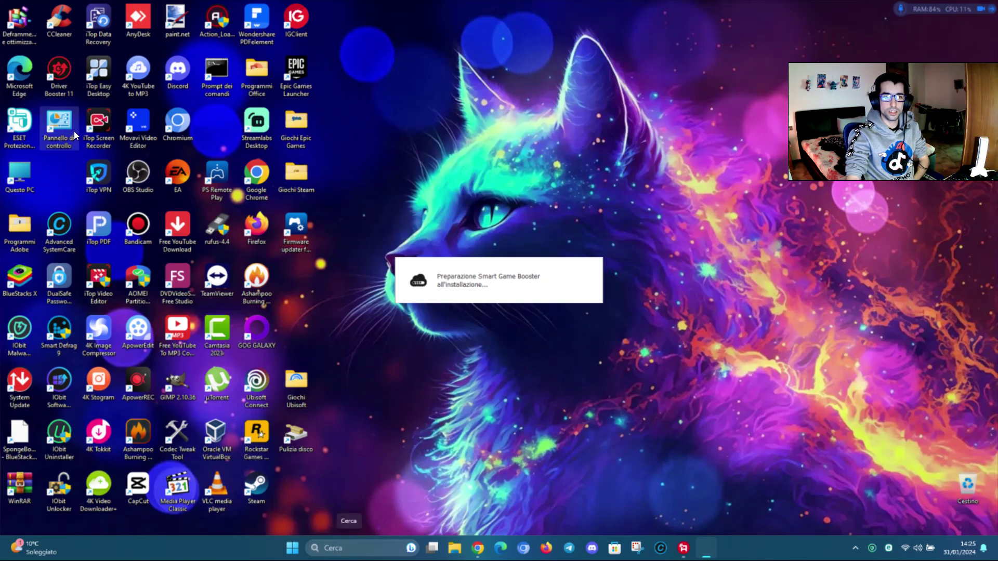
Step: Check the installed programs under Programmi e funzionalità in the Control Panel, and close the window
{"action": "double_click", "coordinate": [53, 125]}
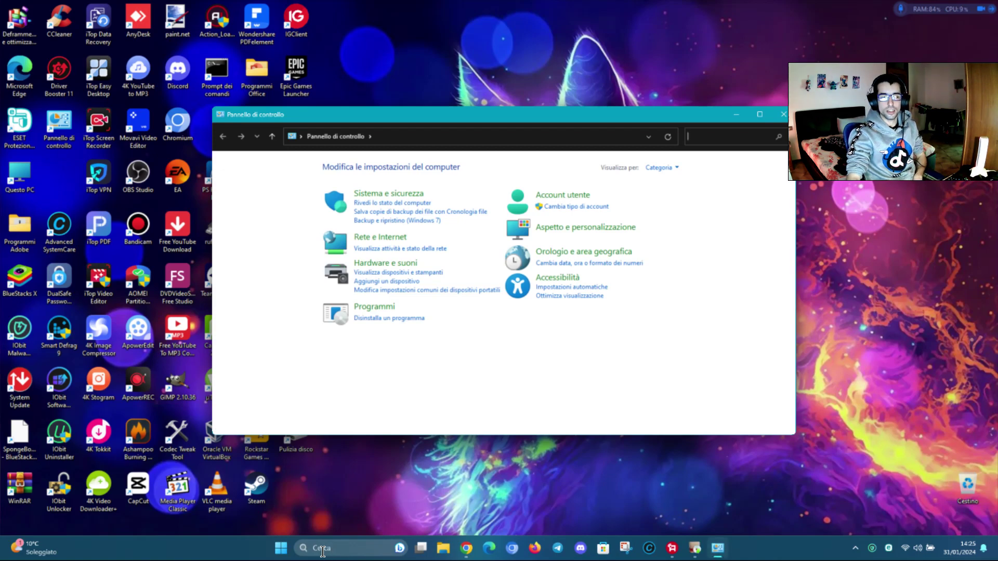
{"action": "left_click", "coordinate": [283, 551]}
{"action": "key", "text": "Escape"}
{"action": "left_click", "coordinate": [372, 309]}
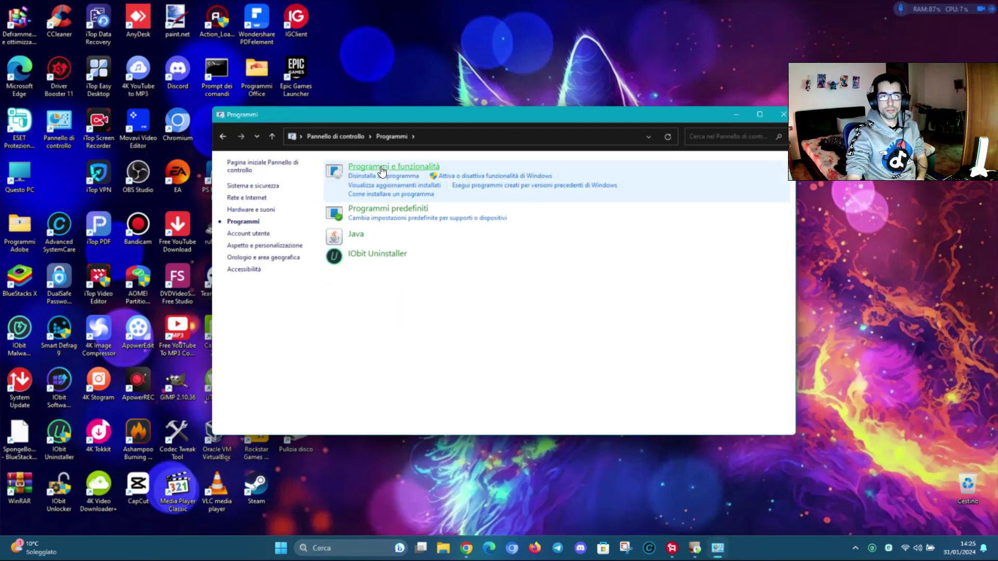
{"action": "left_click", "coordinate": [383, 175]}
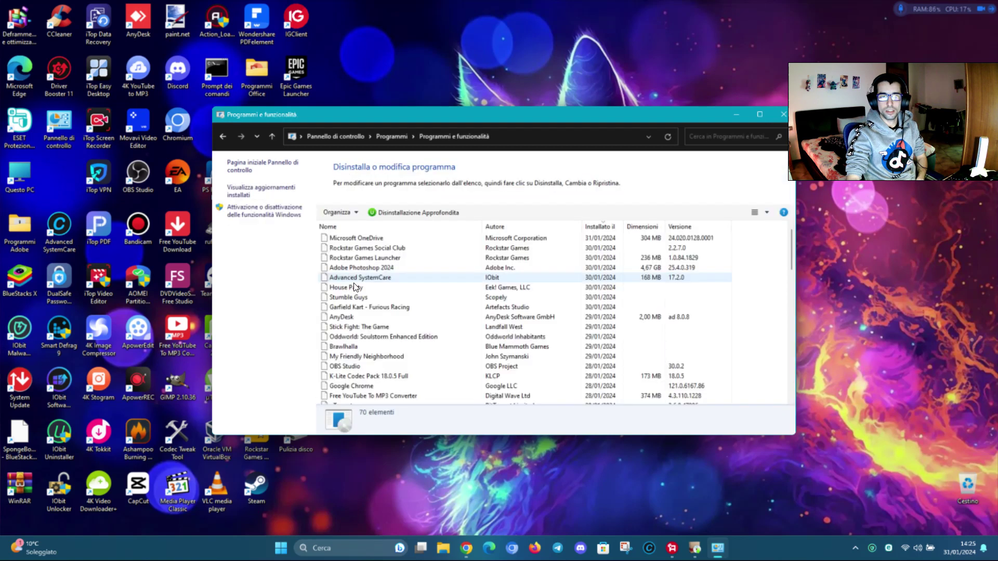
{"action": "left_click", "coordinate": [353, 277]}
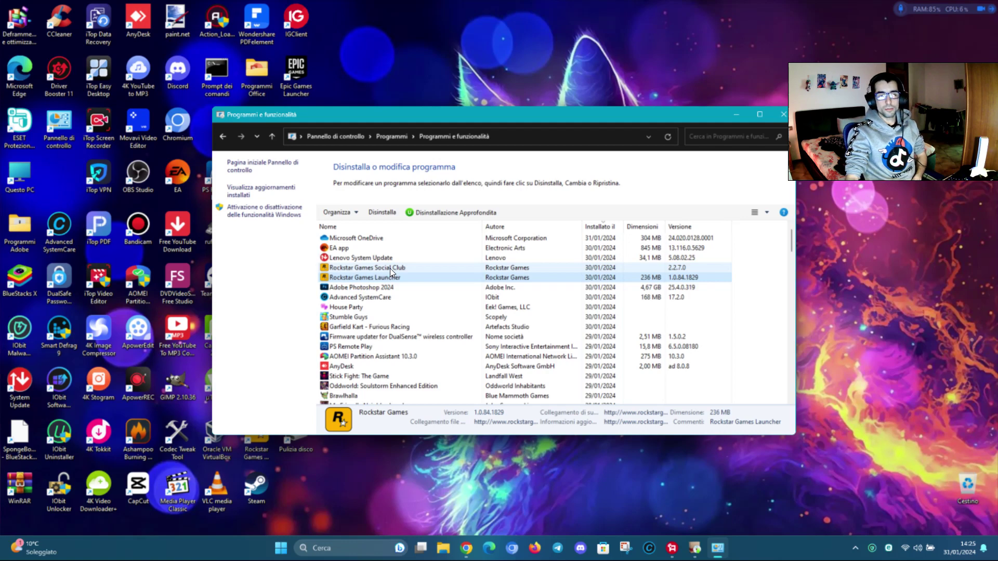
{"action": "left_click", "coordinate": [781, 116]}
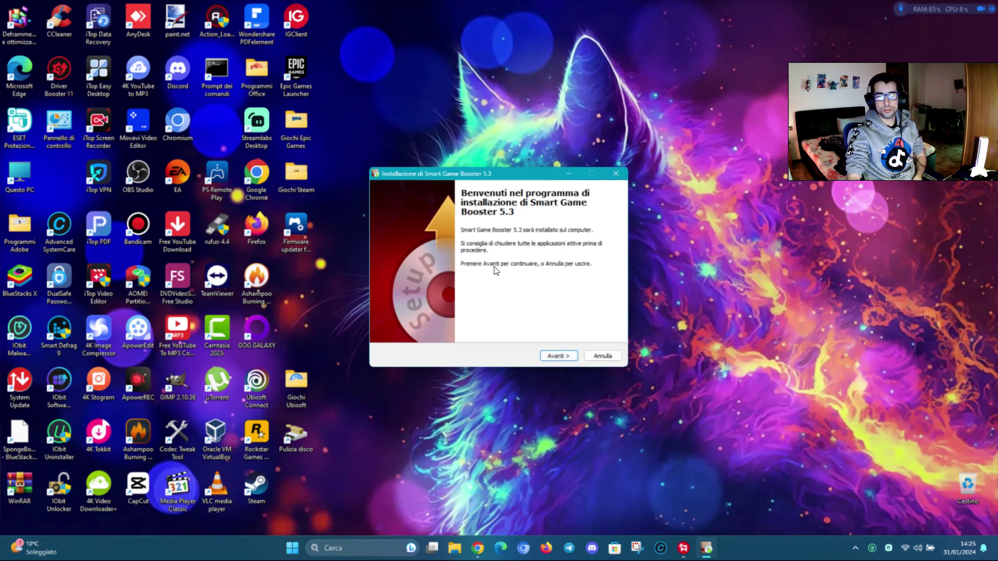
Step: Install Smart Game Booster 5.3 in the default folder with desktop and taskbar icons, launch it on finishing, and close the opened blog page
{"action": "left_click", "coordinate": [557, 356]}
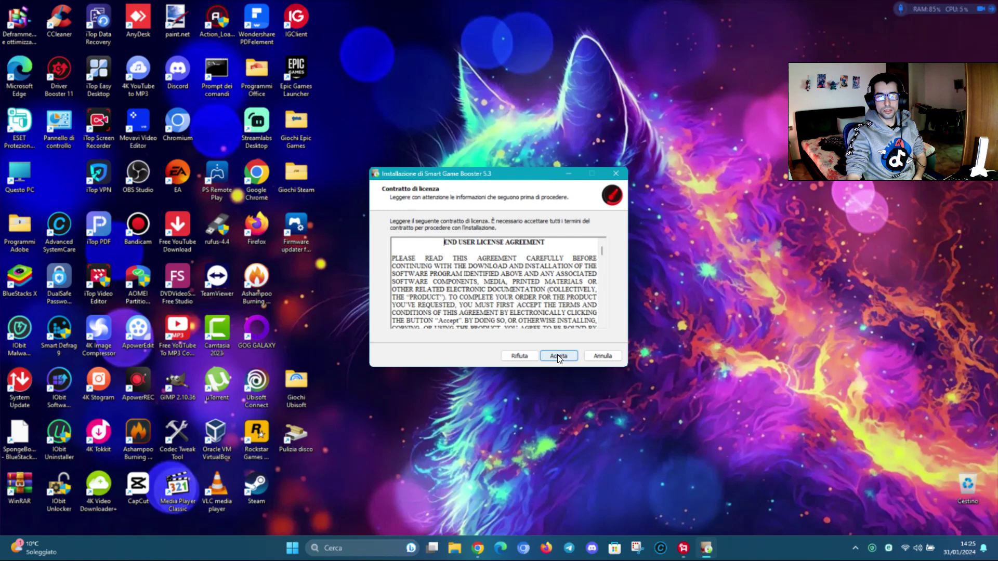
{"action": "left_click", "coordinate": [555, 355]}
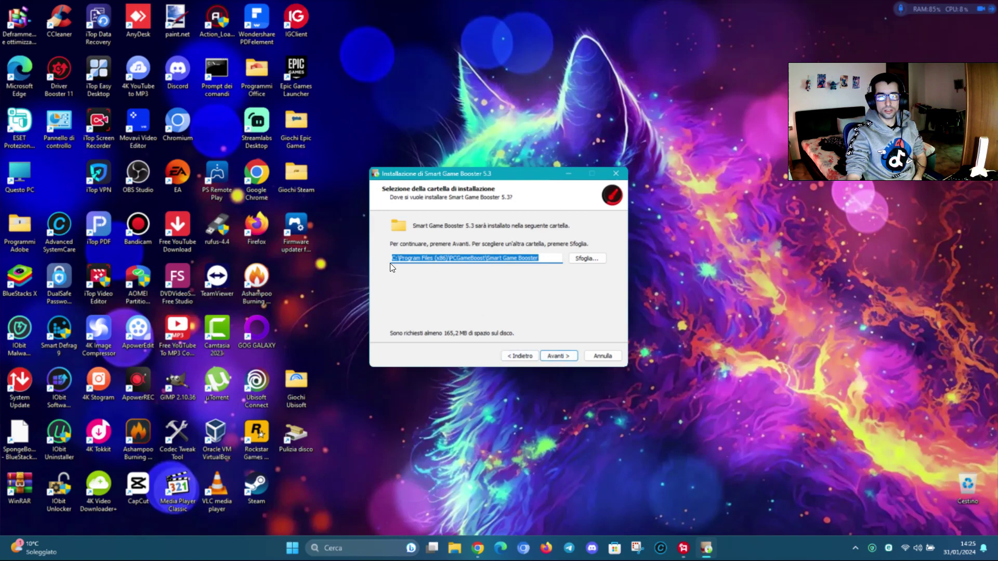
{"action": "left_click", "coordinate": [555, 356]}
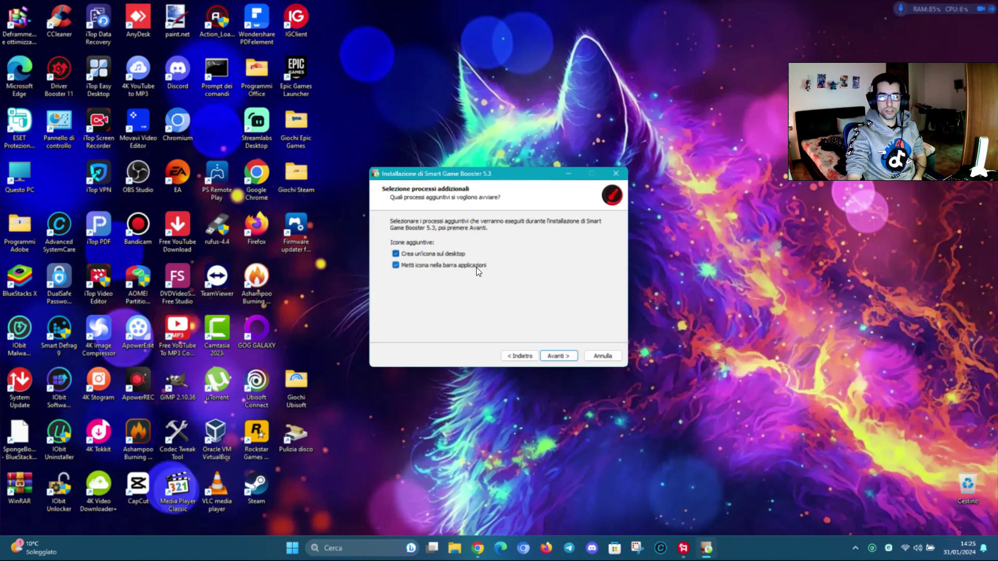
{"action": "left_click", "coordinate": [556, 356]}
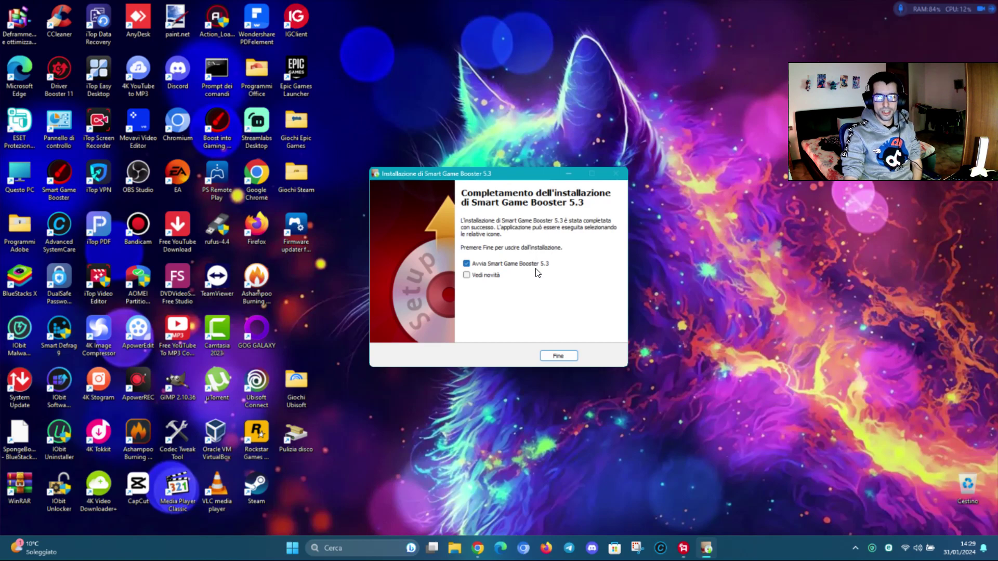
{"action": "left_click", "coordinate": [566, 358]}
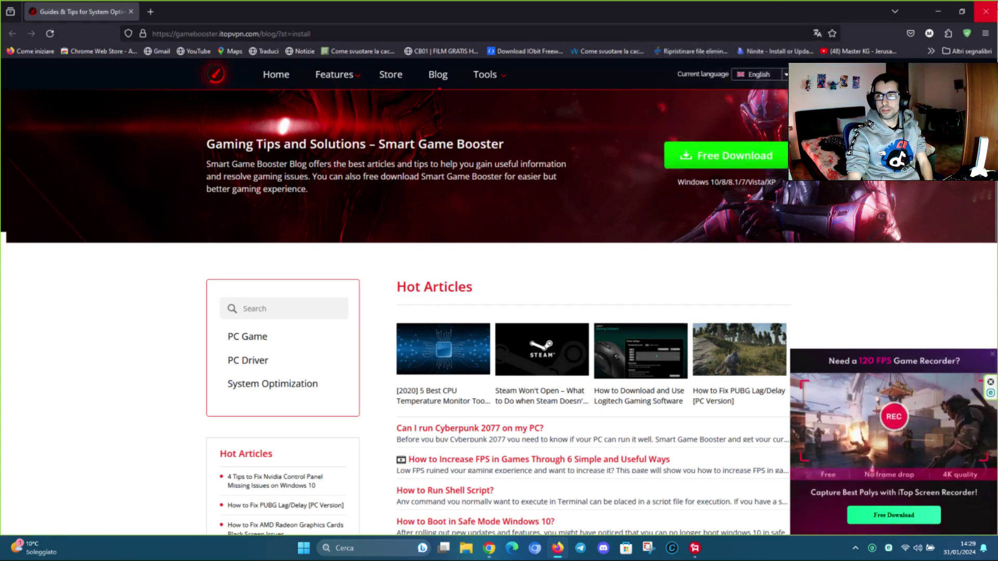
{"action": "left_click", "coordinate": [961, 11]}
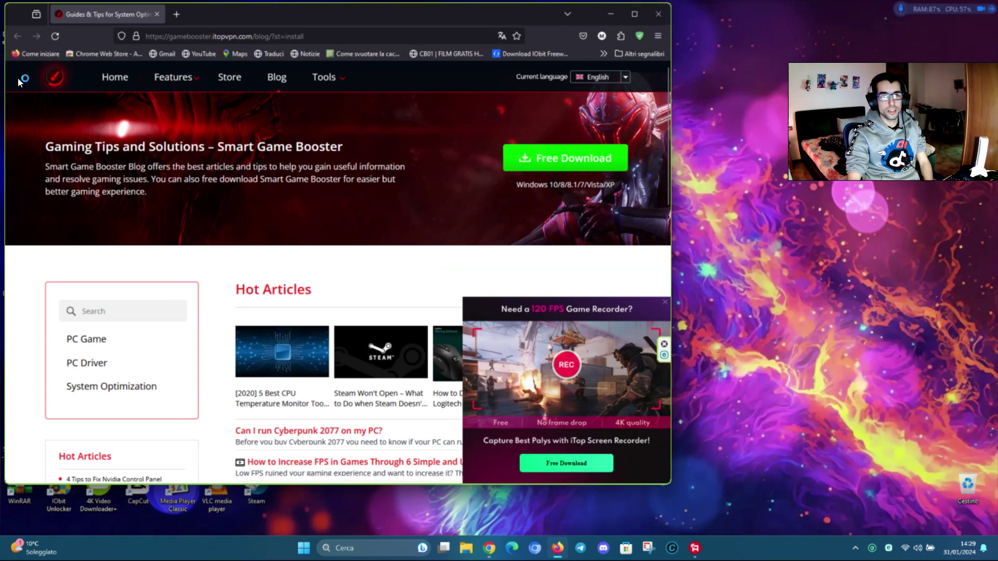
{"action": "left_click", "coordinate": [656, 15]}
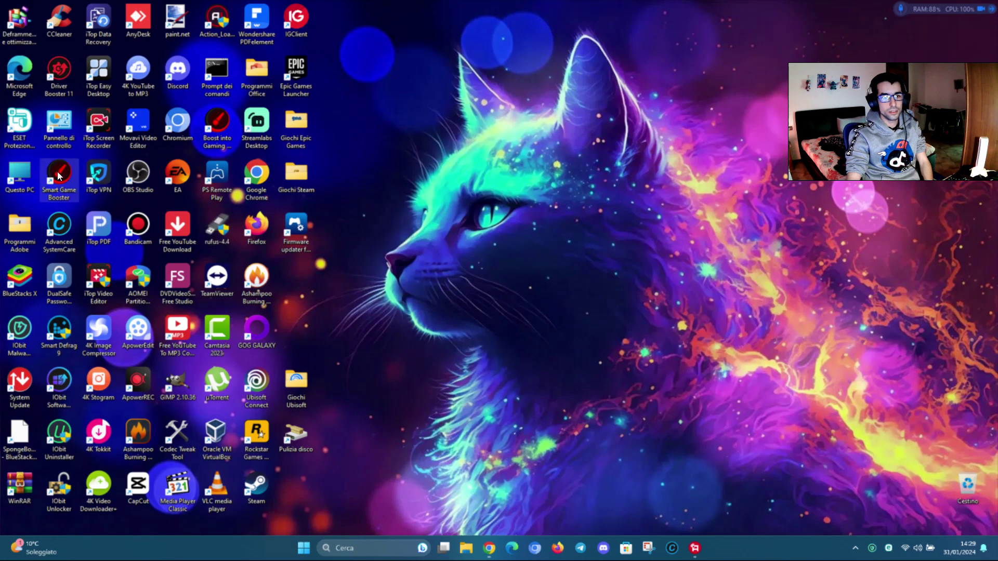
Step: Move the Smart Game Booster and Boost into Gaming Mode shortcuts away from the other icons to an empty area of the desktop
{"action": "left_click_drag", "start_coordinate": [55, 179], "coordinate": [453, 179]}
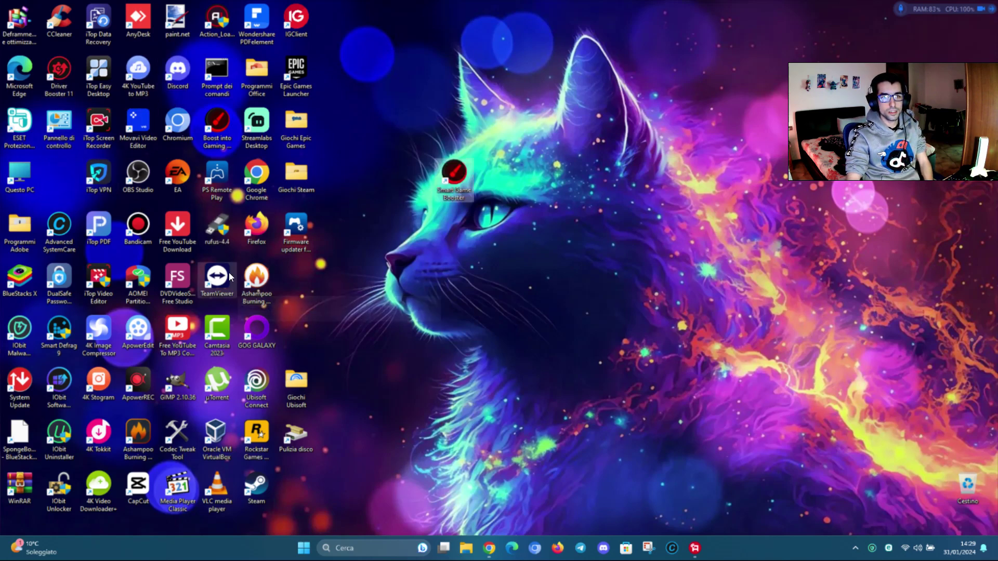
{"action": "left_click", "coordinate": [218, 124]}
{"action": "left_click_drag", "start_coordinate": [459, 242], "coordinate": [453, 129]}
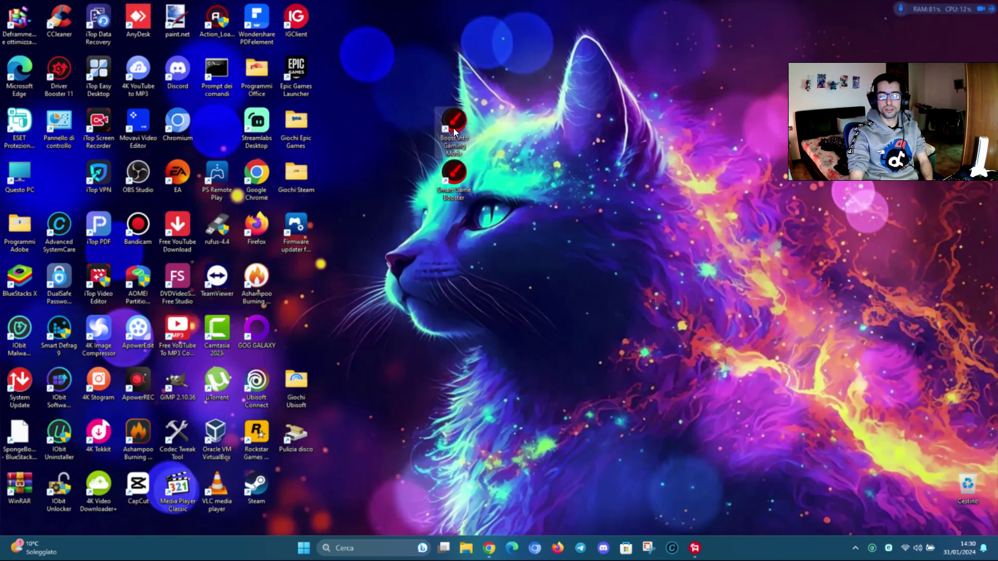
Step: Exit the Smart Game Booster instance running in the background and check the hidden notification icons
{"action": "left_click", "coordinate": [856, 549]}
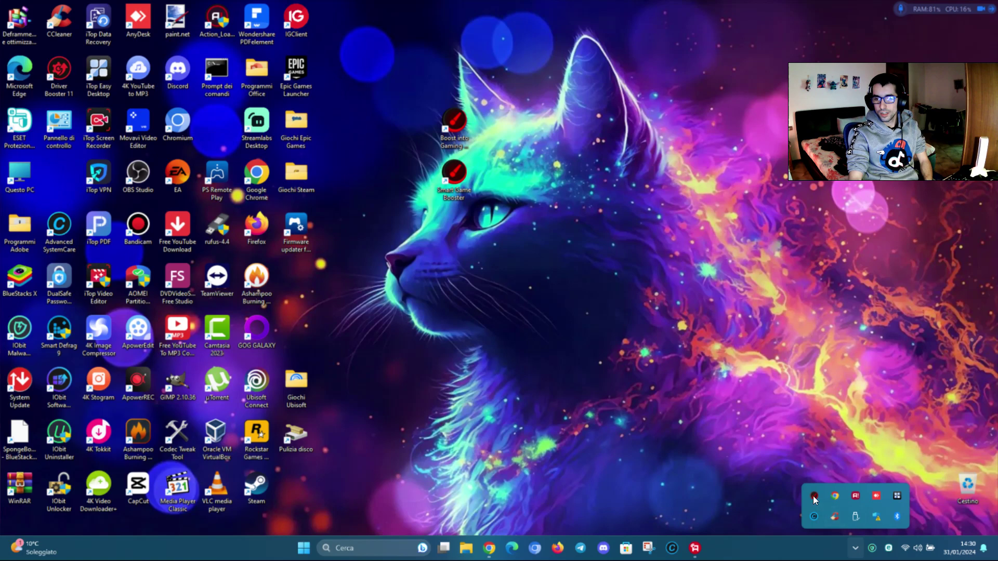
{"action": "right_click", "coordinate": [814, 500]}
{"action": "left_click", "coordinate": [833, 540]}
{"action": "left_click", "coordinate": [599, 282]}
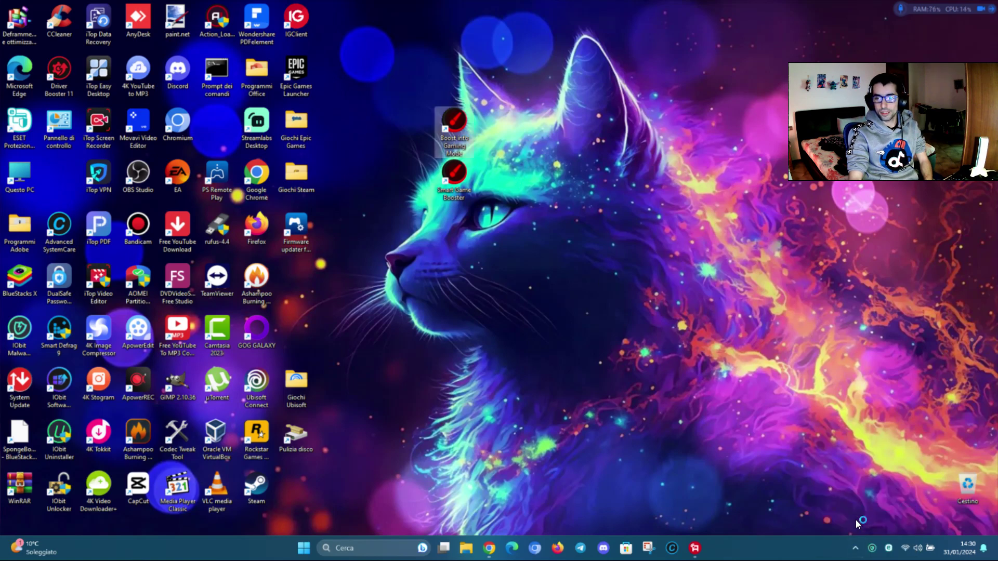
{"action": "left_click", "coordinate": [855, 548]}
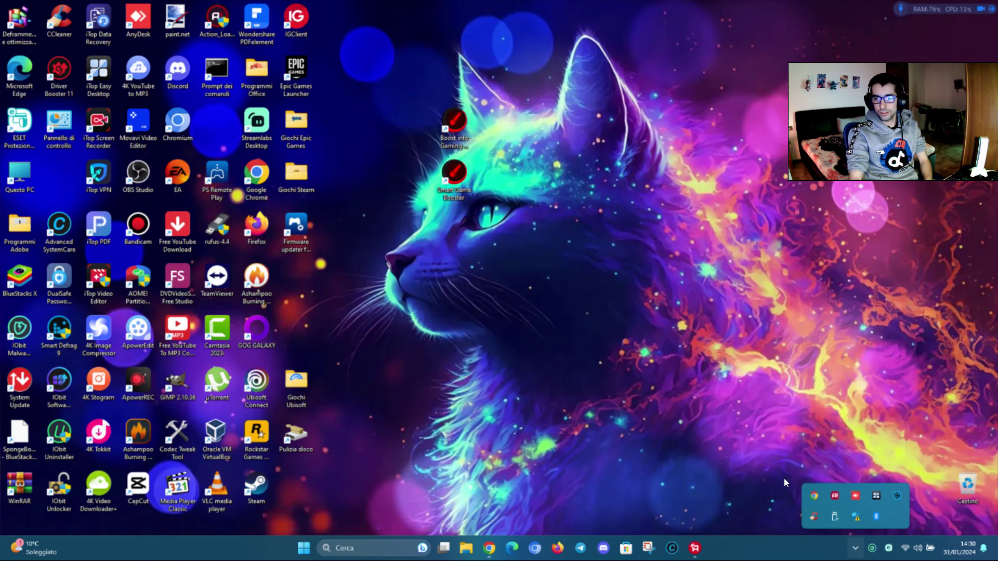
{"action": "left_click", "coordinate": [855, 549]}
{"action": "left_click", "coordinate": [641, 379]}
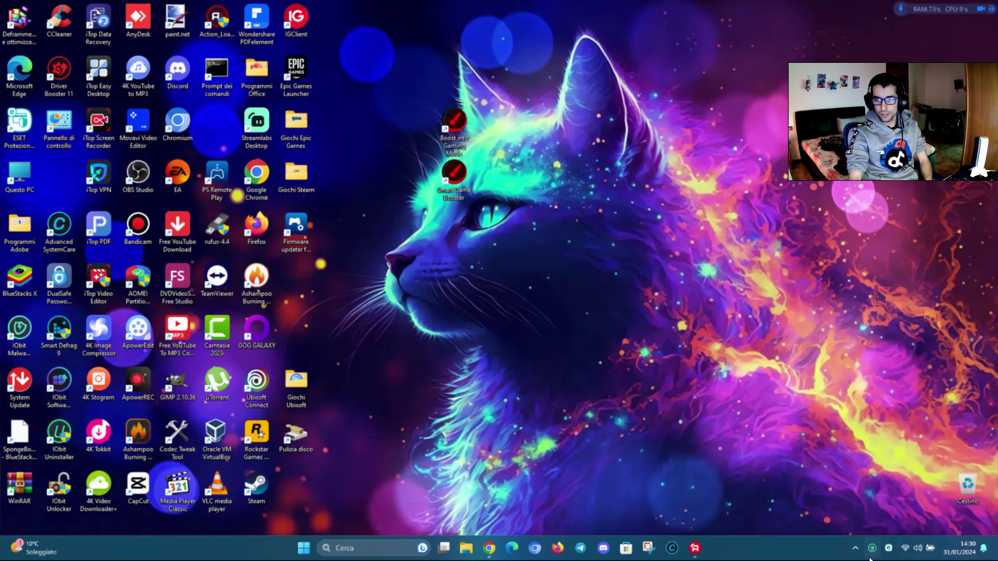
{"action": "left_click", "coordinate": [855, 549]}
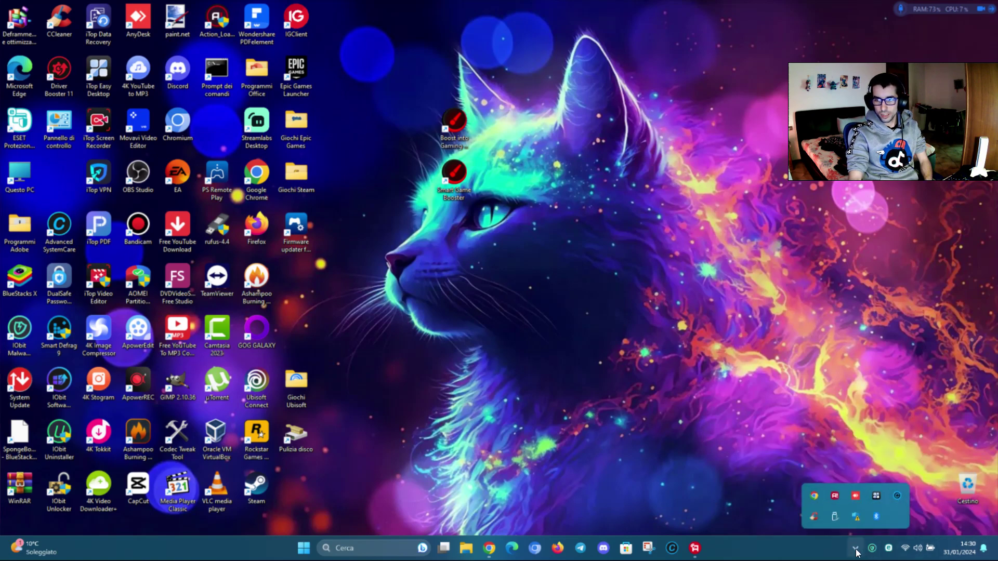
Step: Launch Smart Game Booster from its desktop shortcut, view the licence entry dialog and close it without entering a code
{"action": "left_click", "coordinate": [463, 190]}
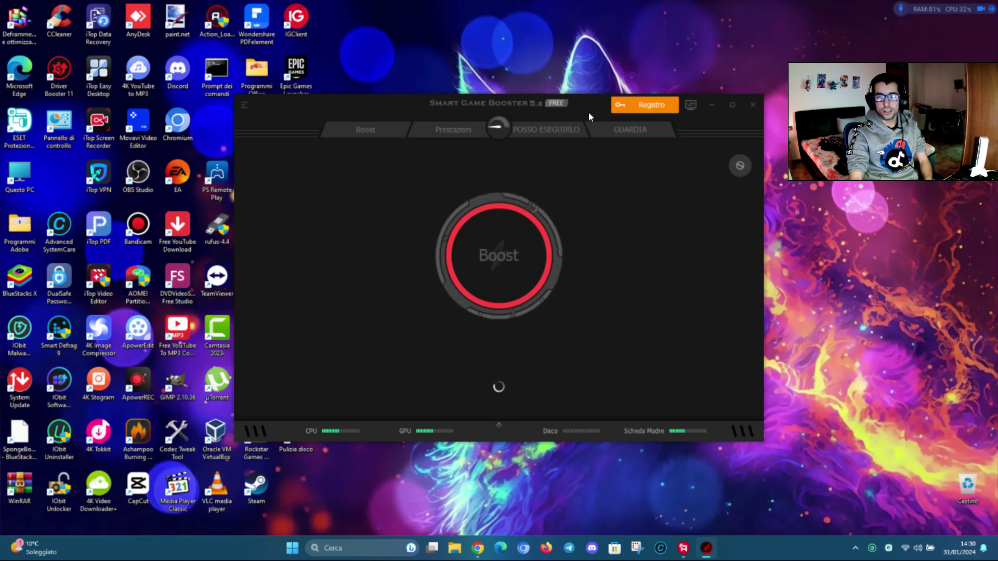
{"action": "mouse_move", "coordinate": [653, 108]}
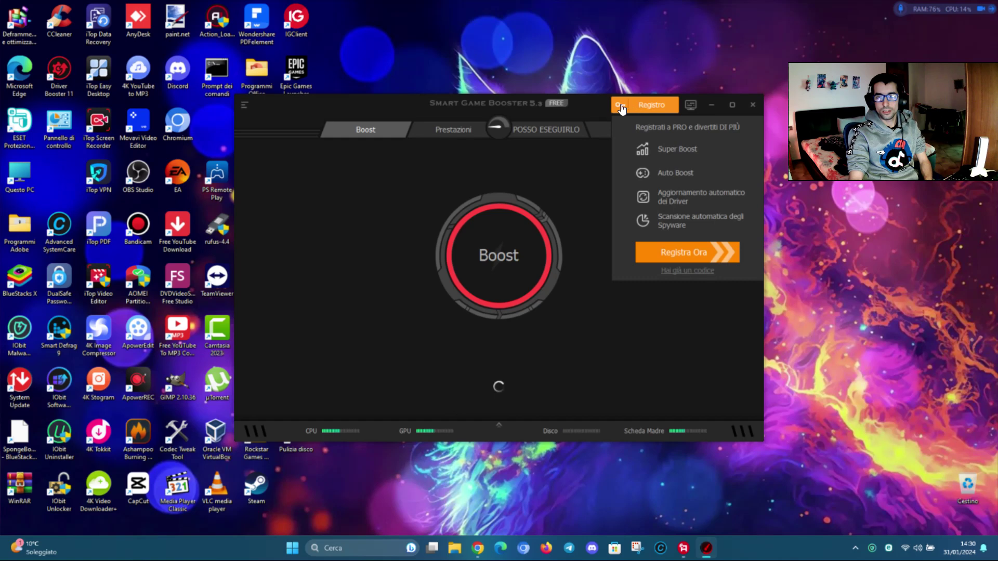
{"action": "left_click", "coordinate": [693, 274]}
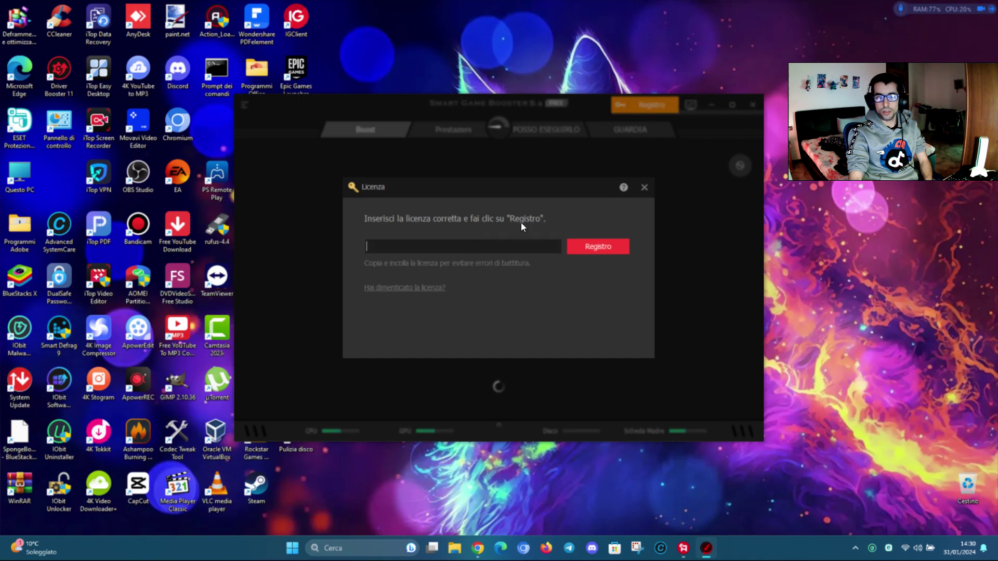
{"action": "left_click", "coordinate": [645, 187]}
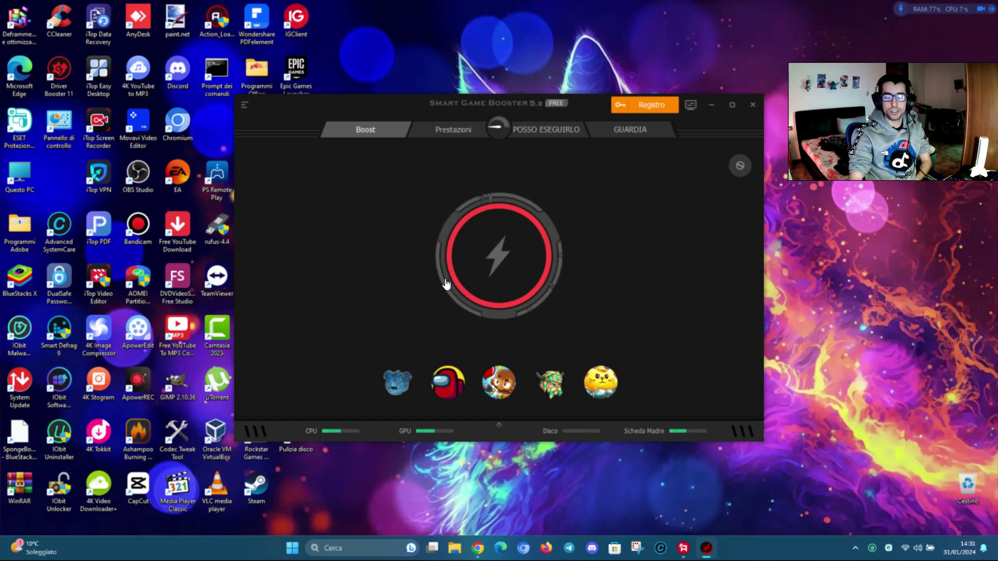
Step: Boost the PC and start a Prestazioni scan covering system cleanup, system tweaks, driver updates and game defragmentation
{"action": "left_click", "coordinate": [507, 276]}
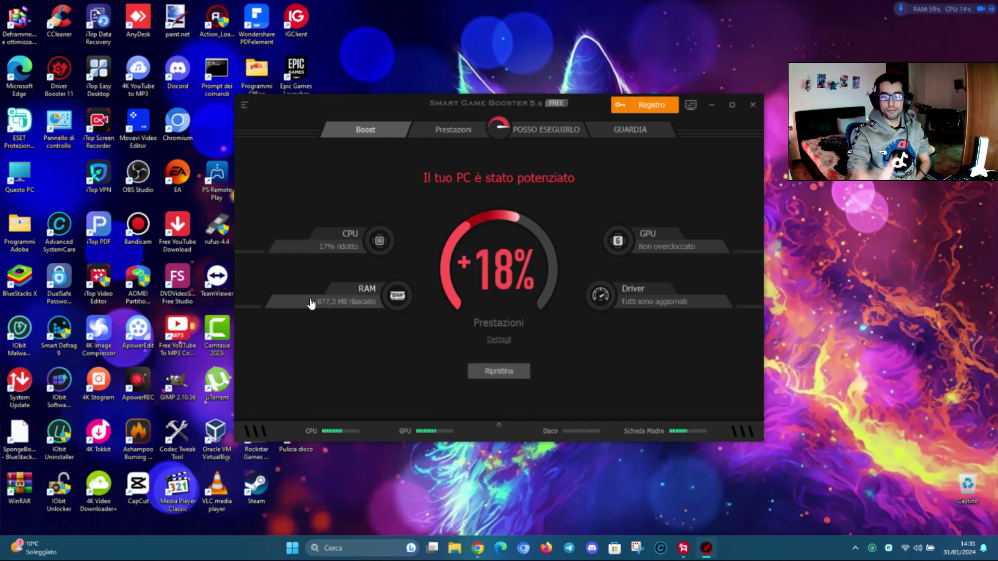
{"action": "left_click", "coordinate": [450, 136]}
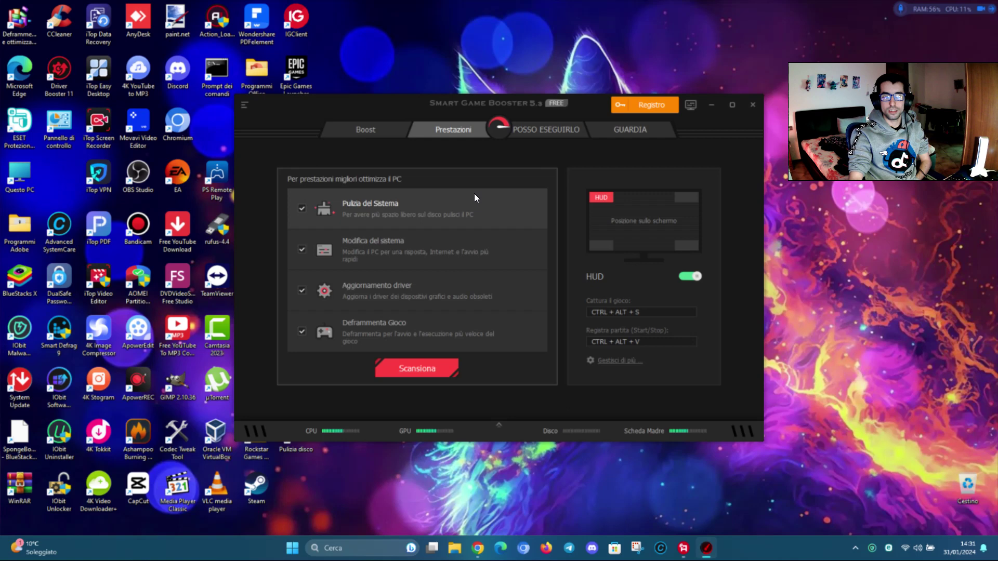
{"action": "left_click", "coordinate": [416, 373]}
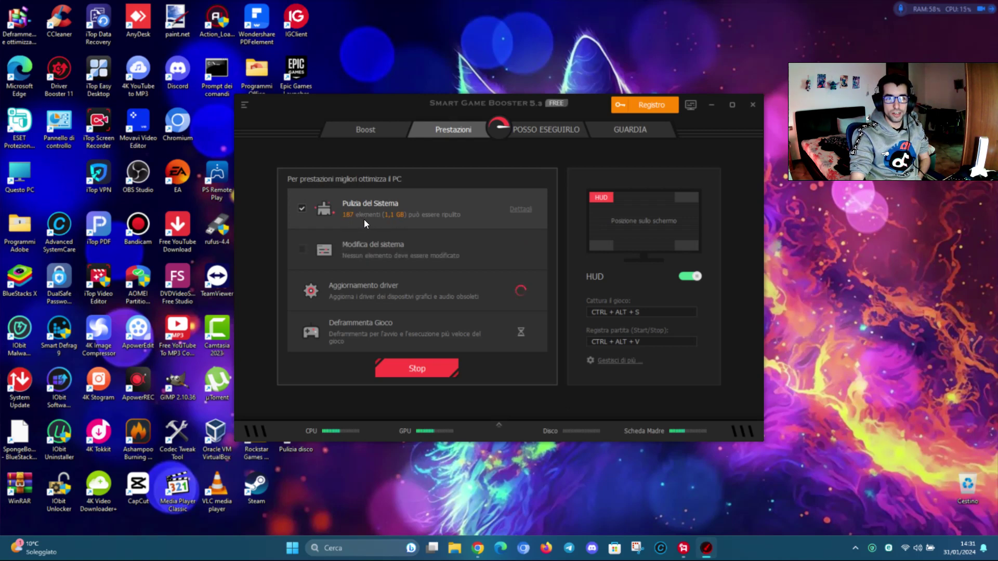
Step: Review the detailed list of removable items under Pulizia del Sistema and confirm the selection
{"action": "left_click", "coordinate": [520, 210]}
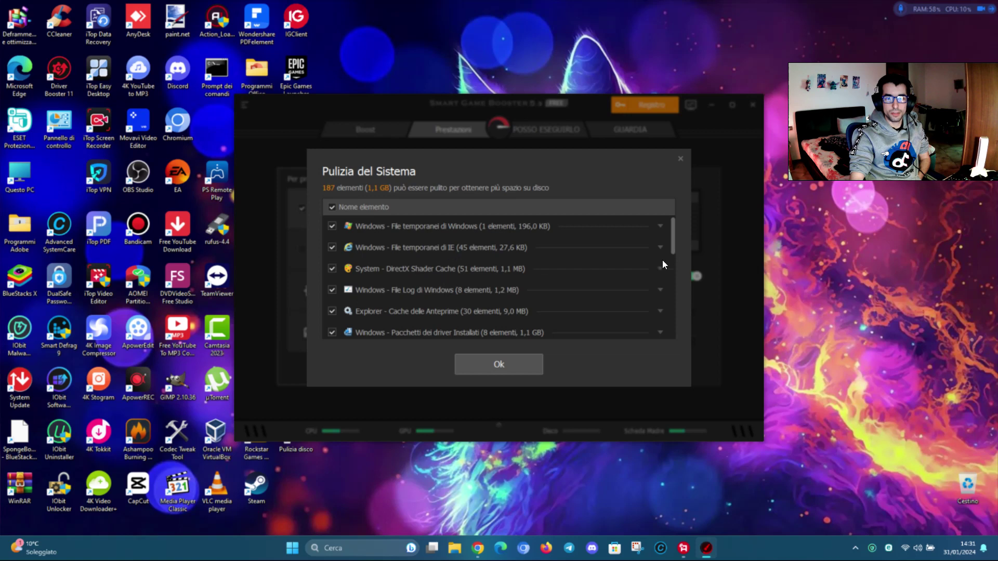
{"action": "left_click_drag", "start_coordinate": [672, 242], "coordinate": [683, 220]}
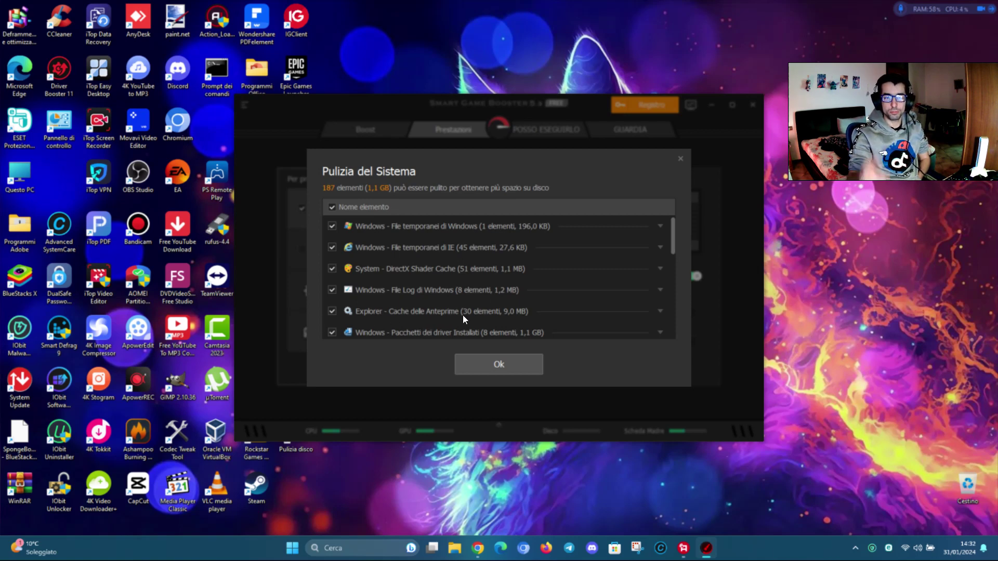
{"action": "left_click", "coordinate": [507, 369]}
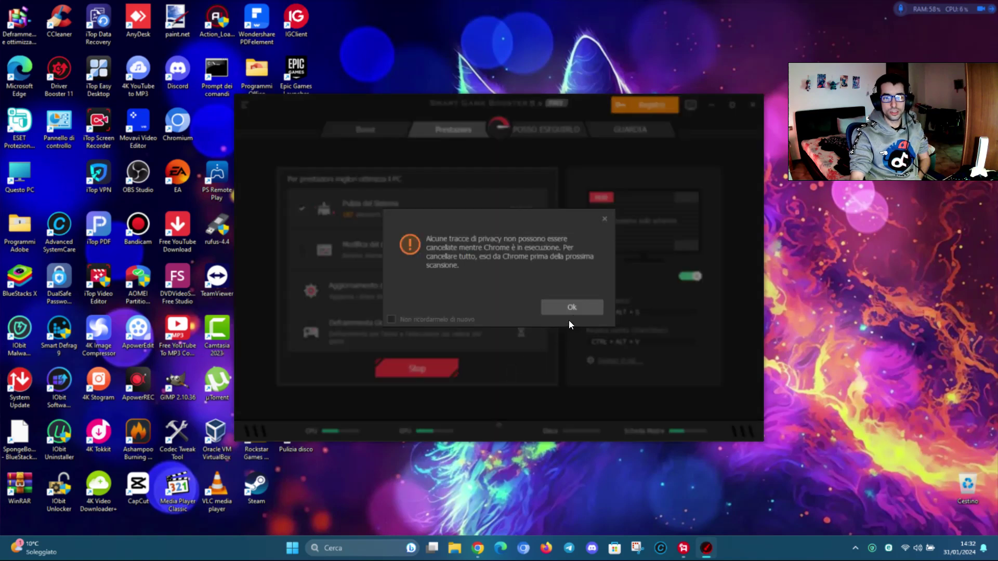
Step: Acknowledge the Chrome privacy-traces notice and repair the selected Pulizia del Sistema items
{"action": "left_click", "coordinate": [575, 311]}
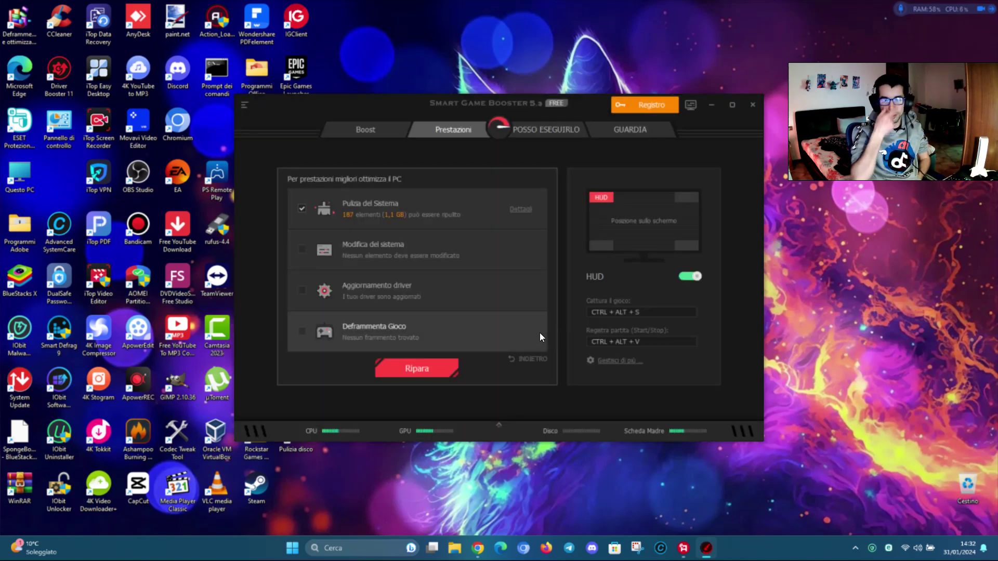
{"action": "left_click", "coordinate": [414, 367]}
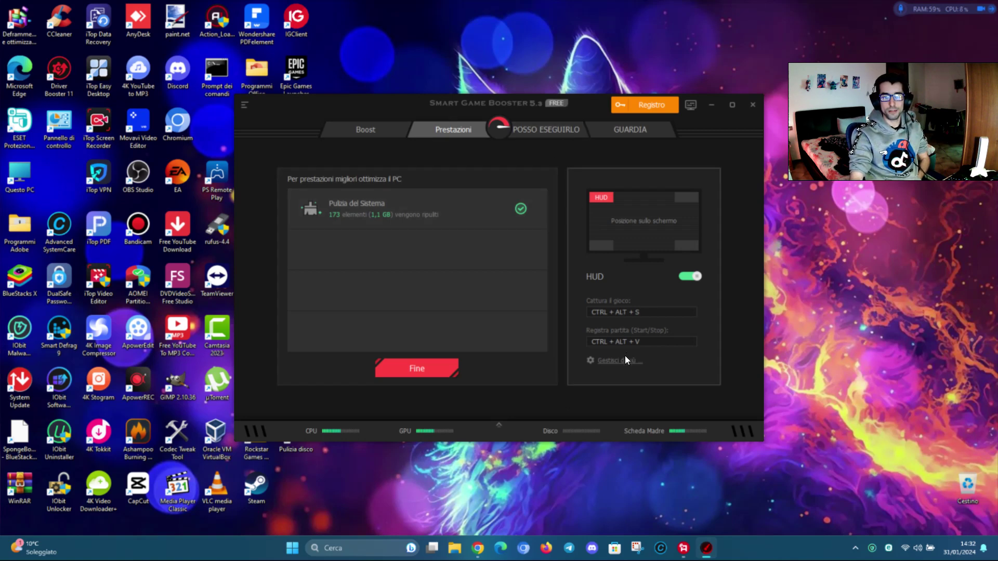
Step: Search the game compatibility checker for "my friendly" and review My Friendly Neighborhood's minimum and recommended system requirements against this PC
{"action": "left_click", "coordinate": [550, 128]}
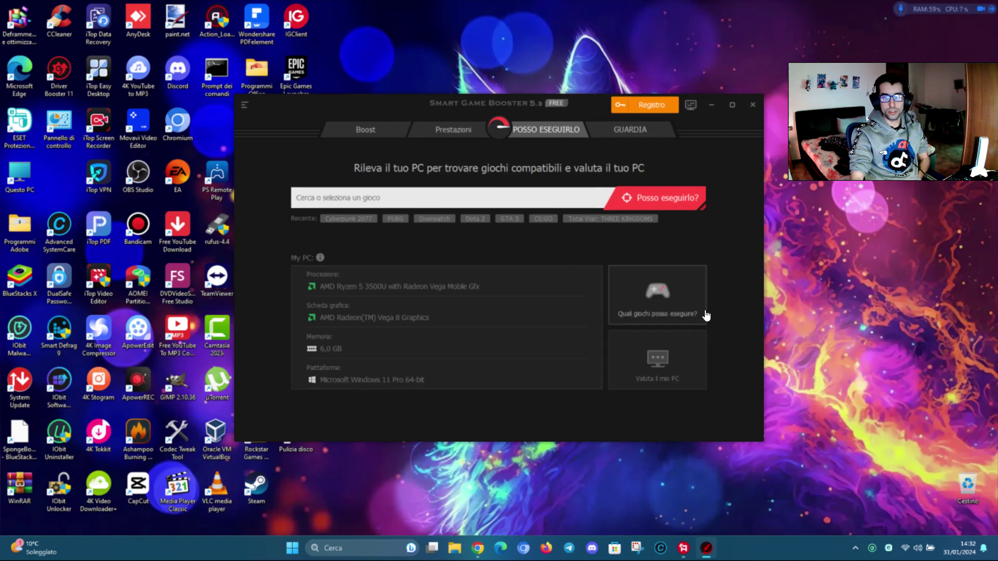
{"action": "left_click", "coordinate": [480, 198]}
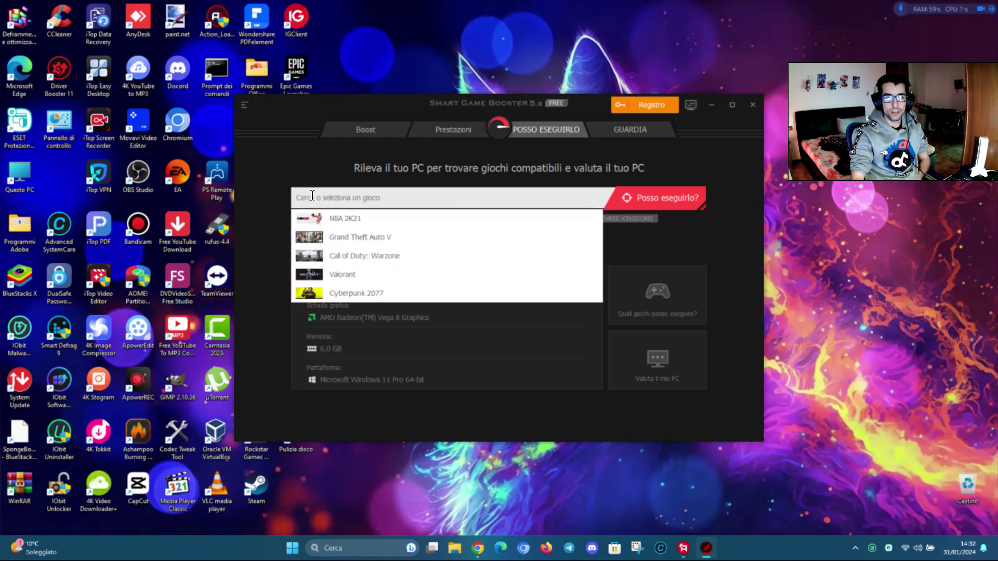
{"action": "left_click", "coordinate": [716, 250]}
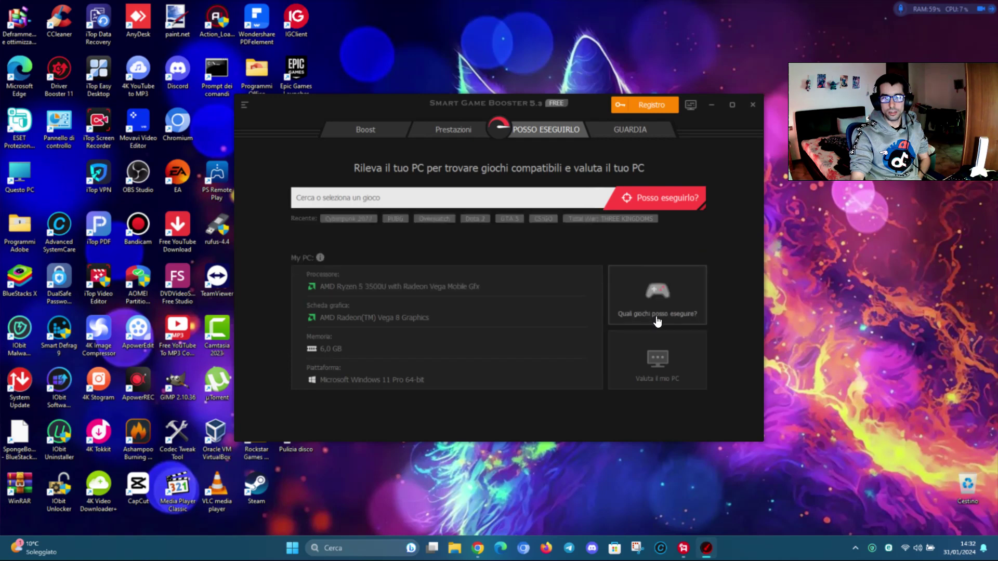
{"action": "left_click", "coordinate": [394, 195]}
{"action": "type", "text": "m"}
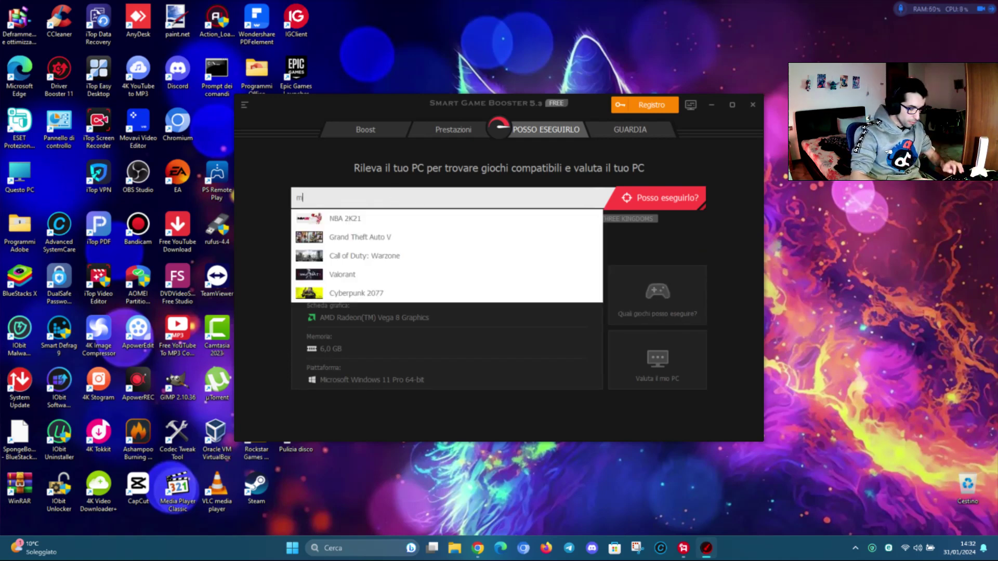
{"action": "type", "text": "y fr"}
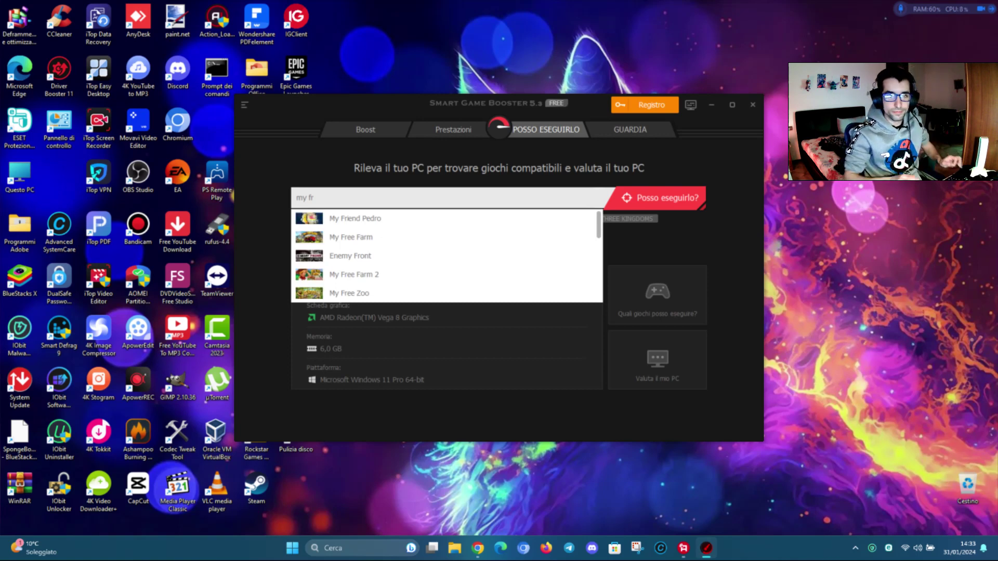
{"action": "type", "text": "iendly"}
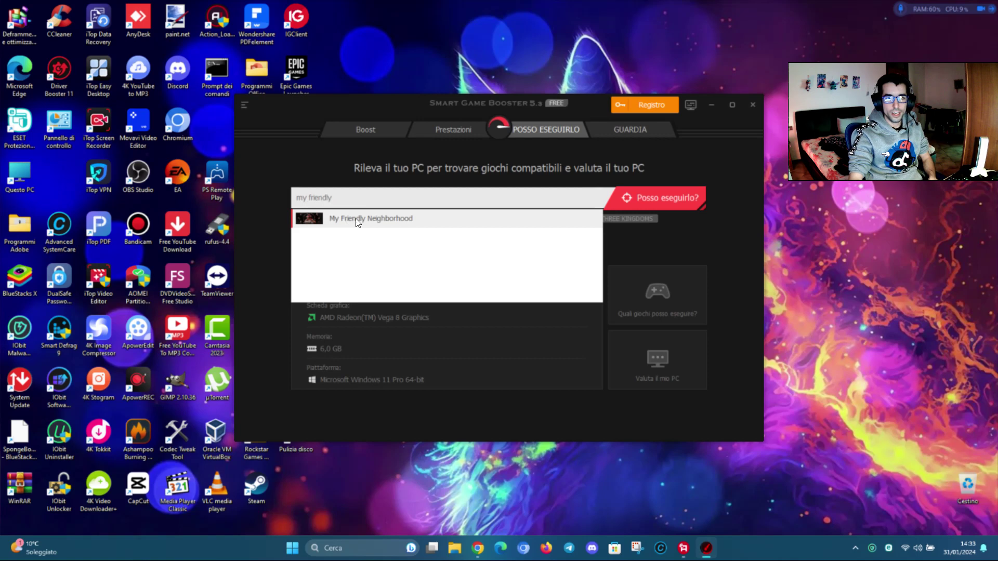
{"action": "left_click", "coordinate": [355, 219]}
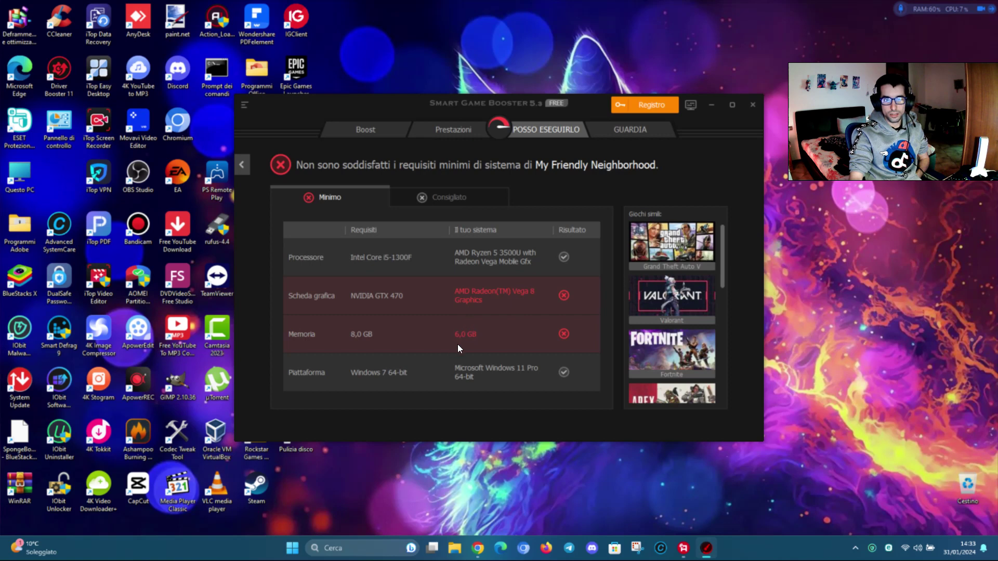
{"action": "left_click", "coordinate": [446, 197]}
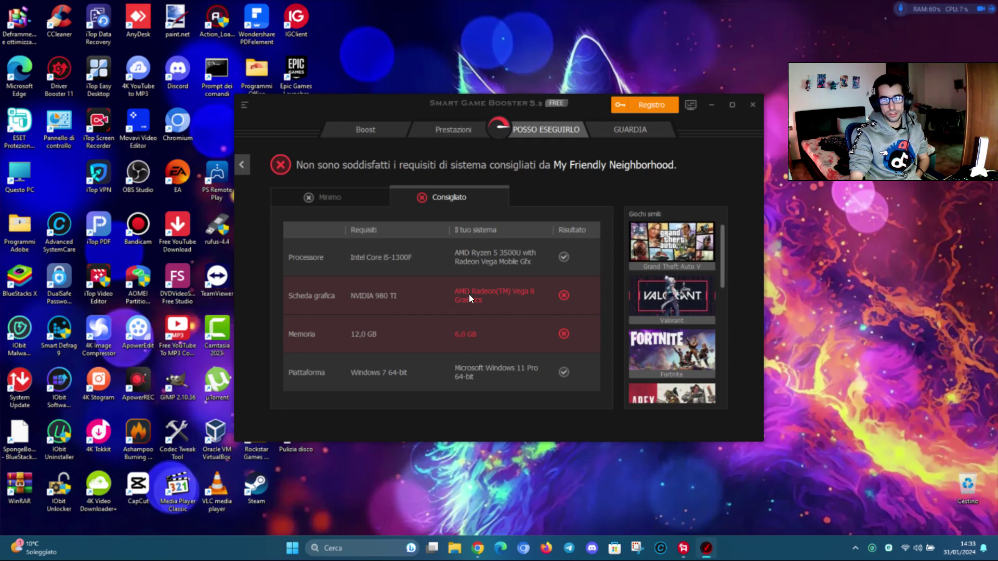
Step: Start an Account Guard scan in the GUARDIA section
{"action": "left_click", "coordinate": [608, 130]}
{"action": "left_click", "coordinate": [488, 353]}
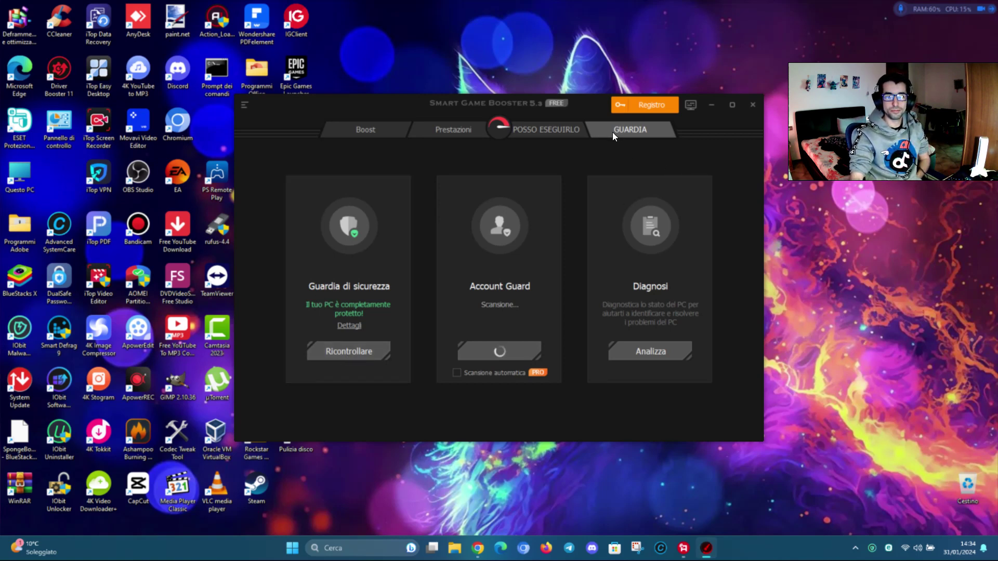
Step: View the program's version information under Circa, close it, and look over the main menu options again
{"action": "left_click", "coordinate": [244, 104]}
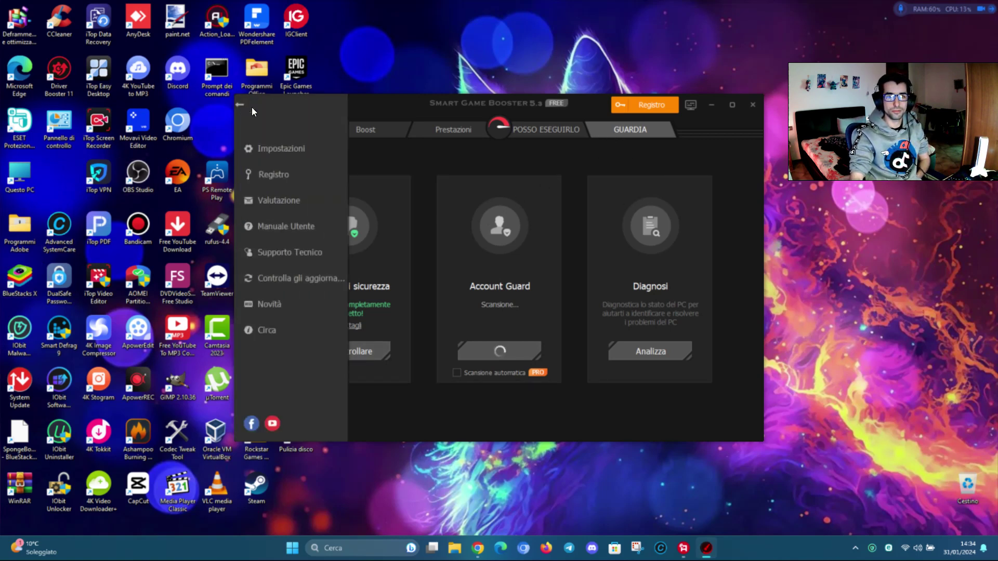
{"action": "left_click", "coordinate": [287, 332]}
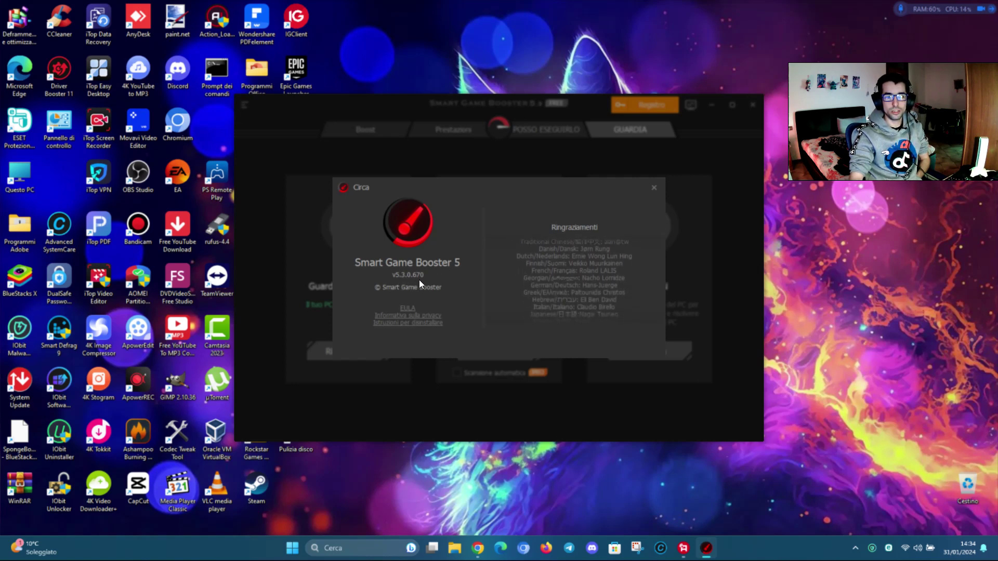
{"action": "left_click", "coordinate": [655, 186]}
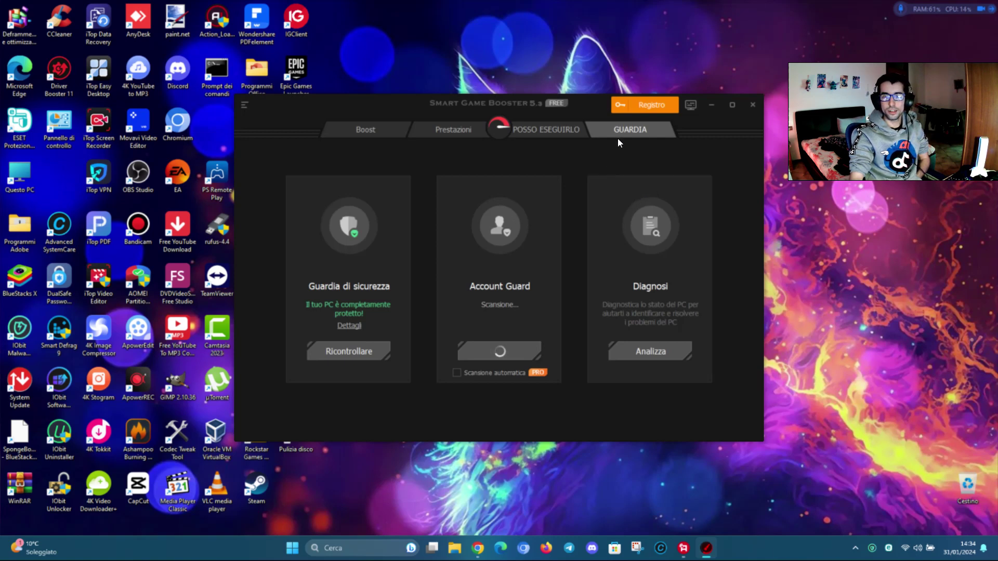
{"action": "left_click", "coordinate": [244, 106]}
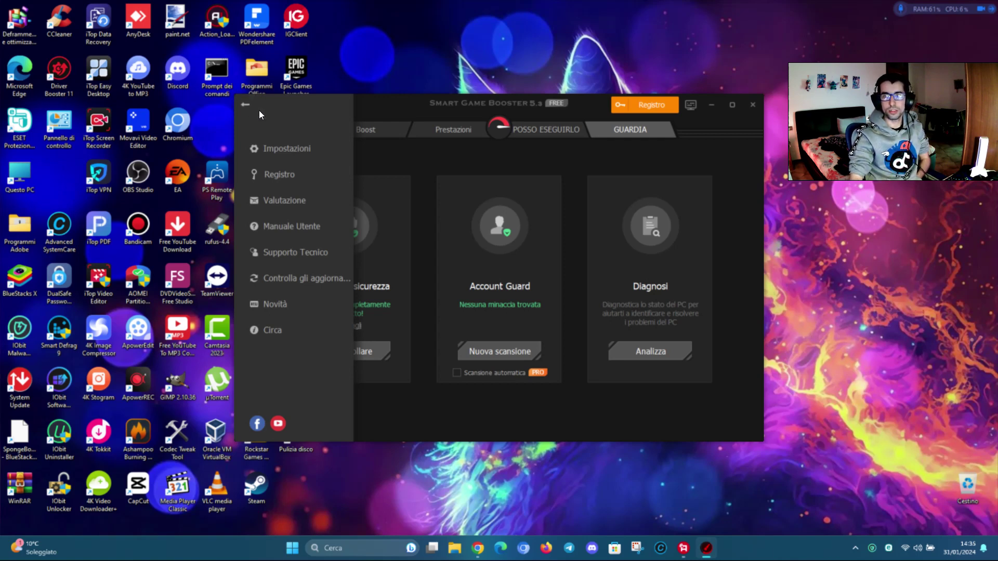
{"action": "left_click", "coordinate": [250, 107]}
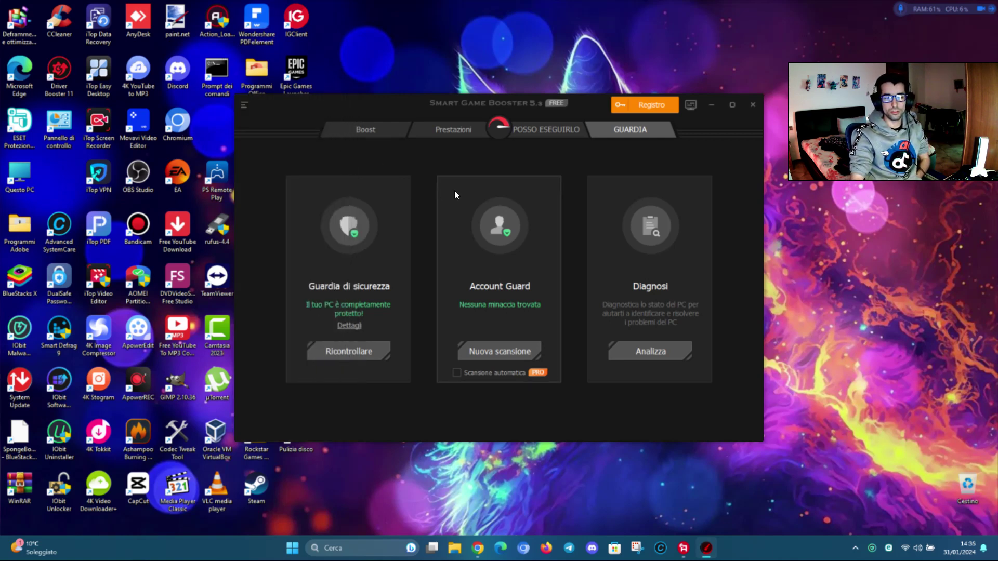
Step: Revisit the Boost, Prestazioni, POSSO ESEGUIRLO and GUARDIA sections in turn
{"action": "left_click", "coordinate": [346, 128]}
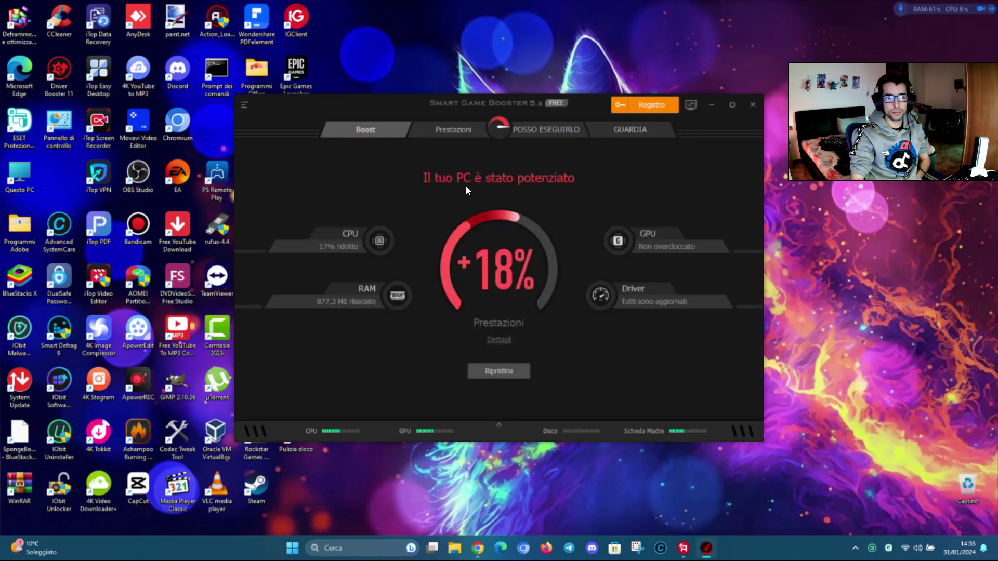
{"action": "left_click", "coordinate": [441, 128]}
{"action": "left_click", "coordinate": [559, 124]}
{"action": "left_click", "coordinate": [628, 130]}
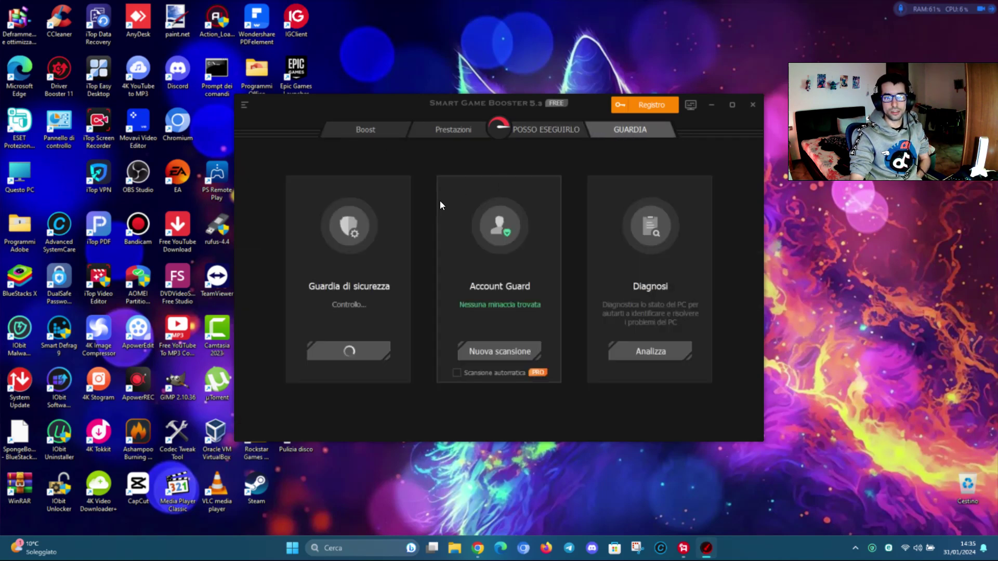
Step: Return to the compatibility checker's game search and replace the previous search text with "fc 24"
{"action": "left_click", "coordinate": [519, 132]}
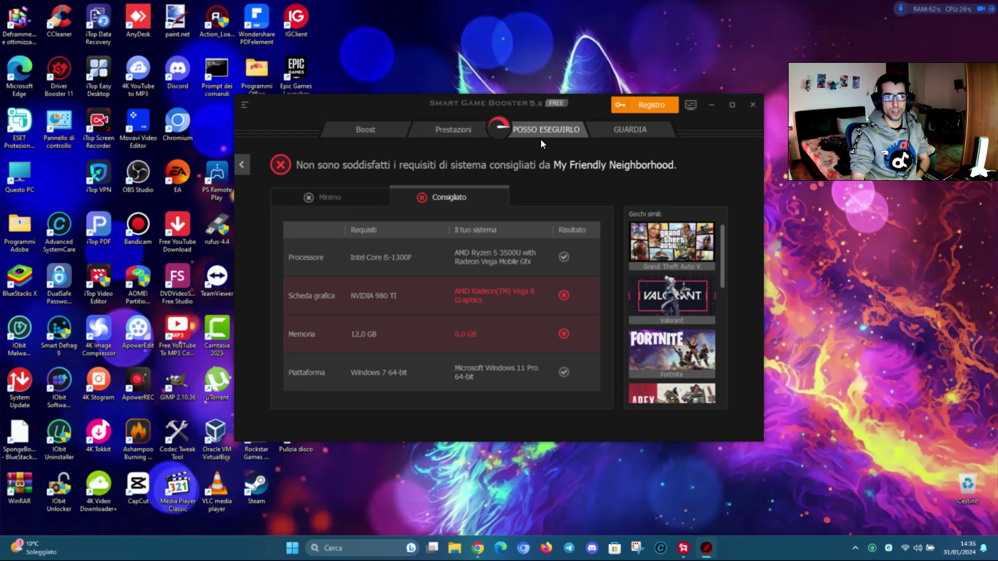
{"action": "left_click", "coordinate": [242, 165]}
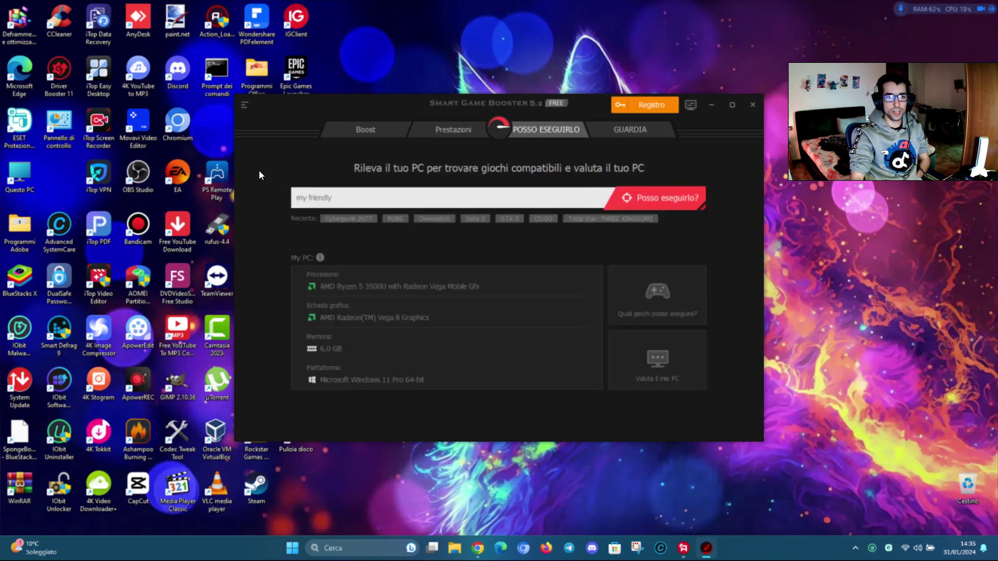
{"action": "left_click", "coordinate": [494, 198]}
{"action": "key", "text": "BackSpace"}
{"action": "key", "text": "BackSpace"}
{"action": "key", "text": "BackSpace"}
{"action": "key", "text": "BackSpace"}
{"action": "key", "text": "BackSpace"}
{"action": "key", "text": "BackSpace"}
{"action": "key", "text": "BackSpace"}
{"action": "key", "text": "BackSpace"}
{"action": "key", "text": "BackSpace"}
{"action": "key", "text": "BackSpace"}
{"action": "key", "text": "BackSpace"}
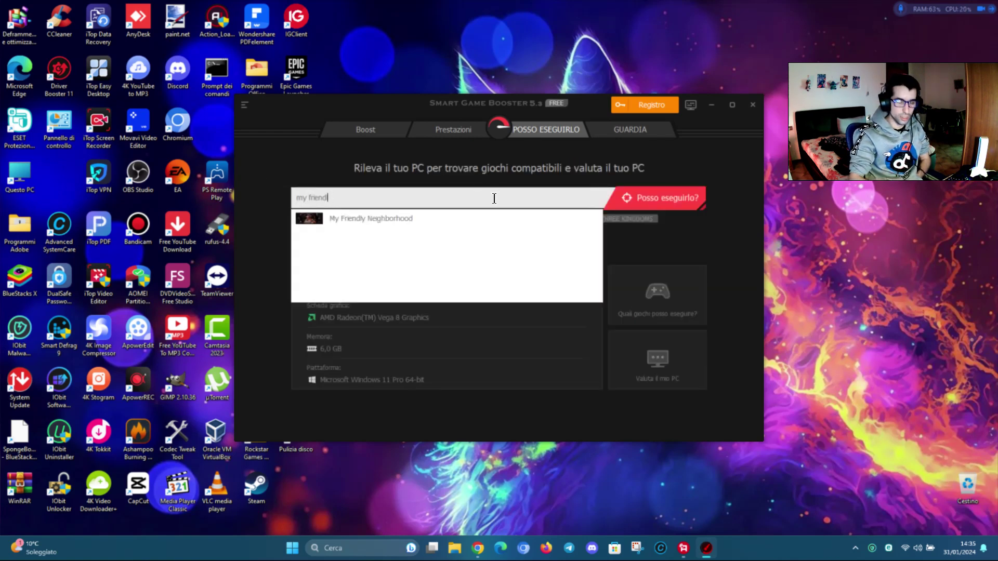
{"action": "type", "text": "fc 24"}
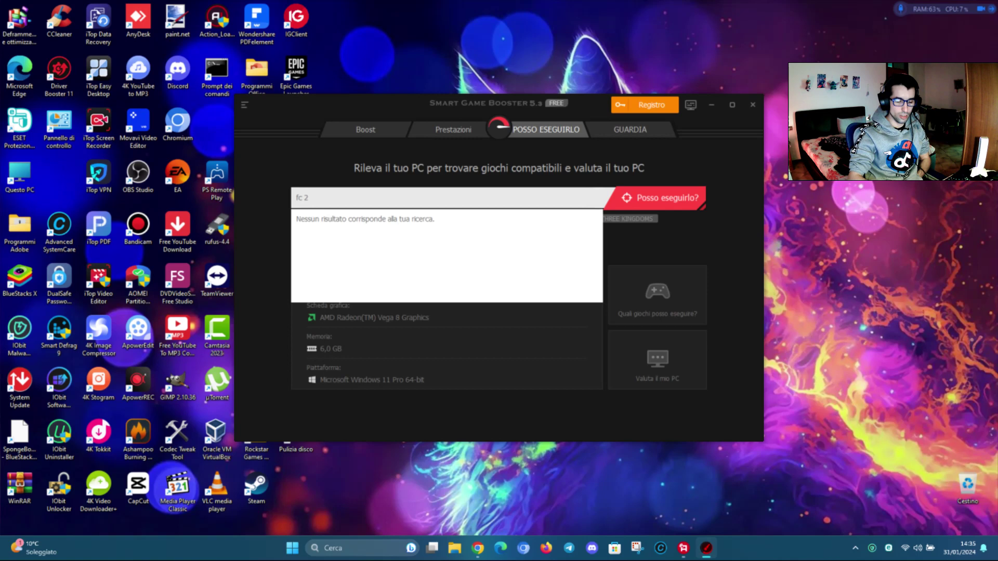
Step: Clear the game search, check NBA 2K21's minimum system requirements from the suggestions, and return to the search page
{"action": "key", "text": "BackSpace"}
{"action": "key", "text": "BackSpace"}
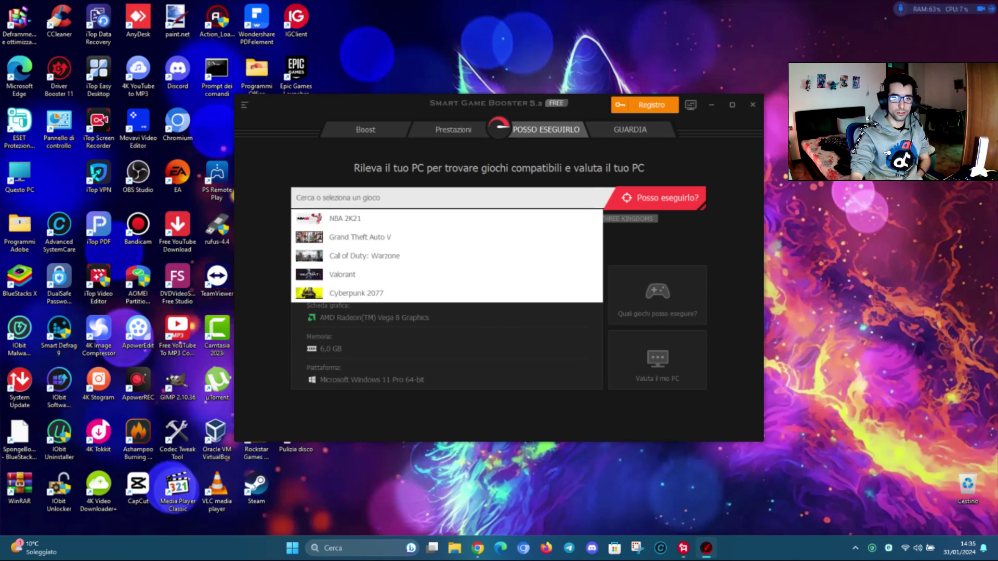
{"action": "left_click", "coordinate": [370, 224]}
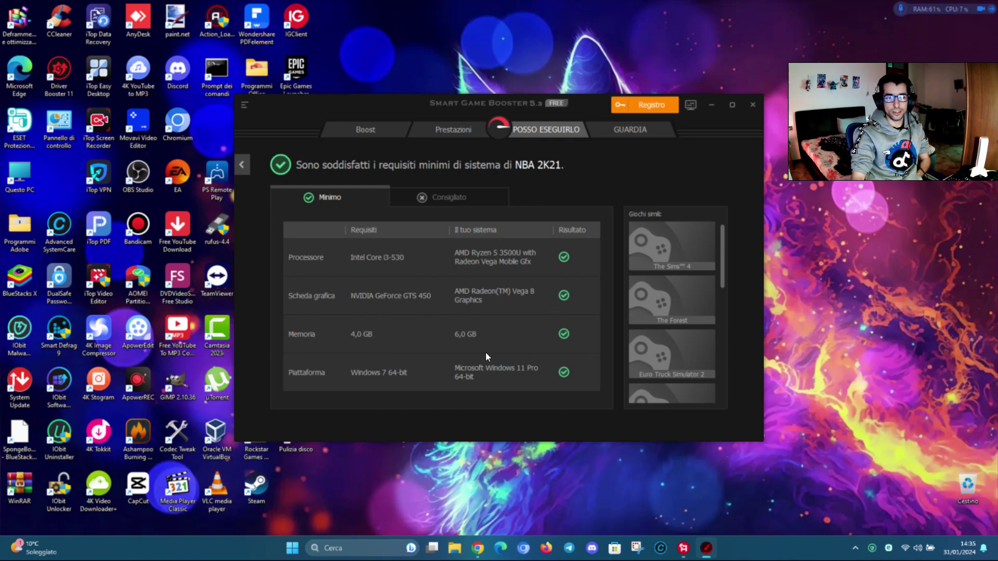
{"action": "left_click", "coordinate": [242, 164]}
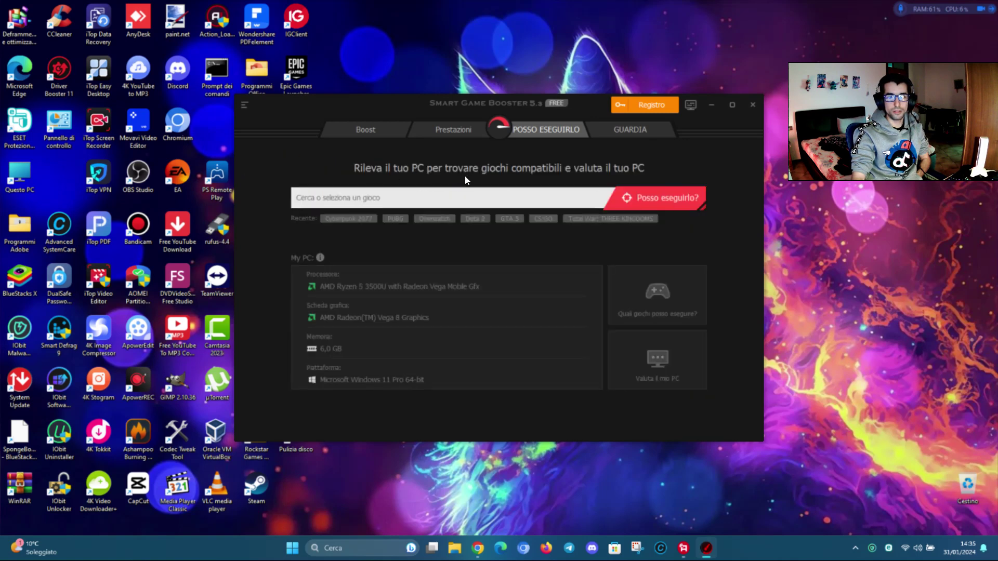
Step: Search for "rock" and compare Rocket League's minimum and recommended system requirements with this PC
{"action": "left_click", "coordinate": [445, 190]}
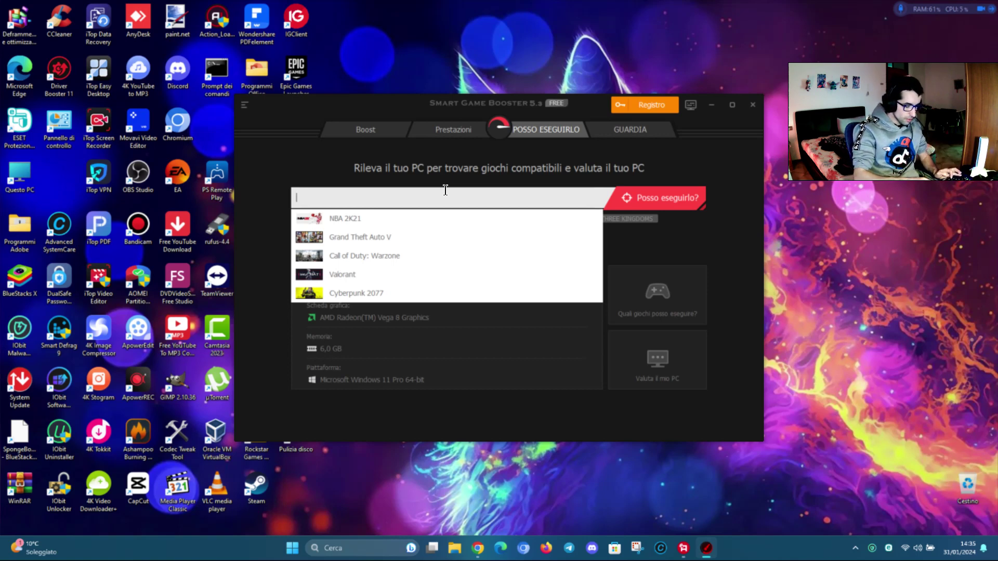
{"action": "type", "text": "rock"}
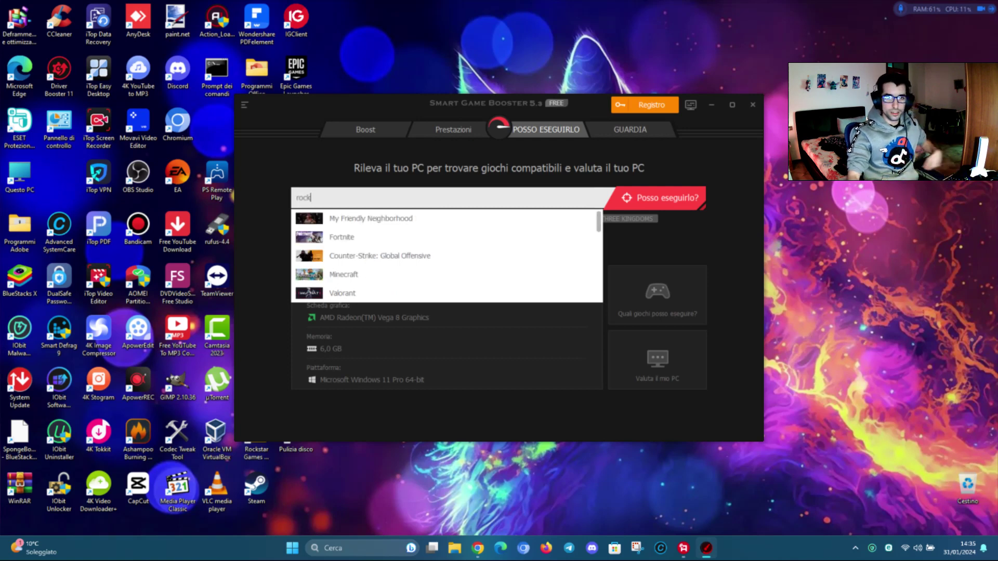
{"action": "left_click", "coordinate": [352, 224]}
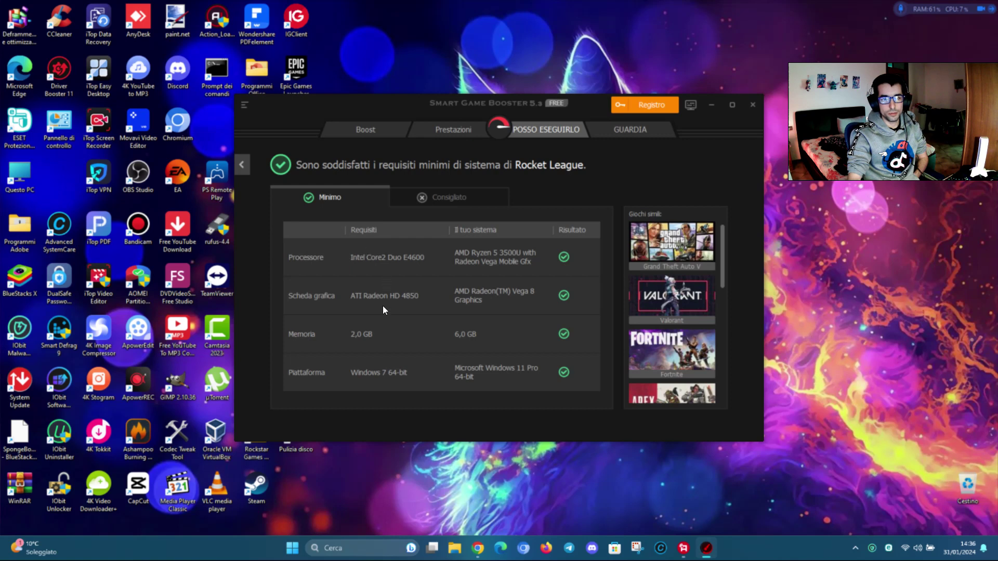
{"action": "left_click", "coordinate": [443, 199]}
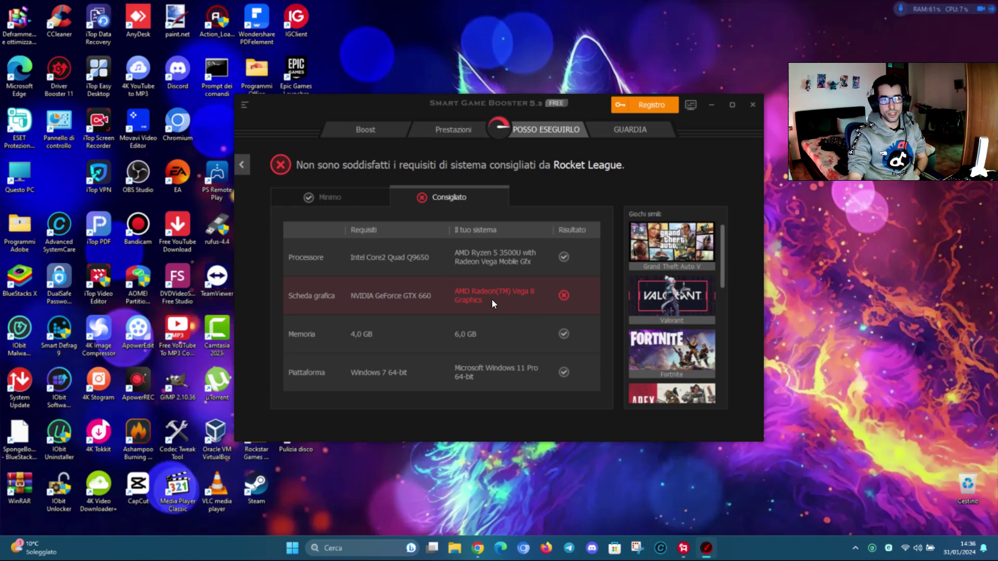
{"action": "left_click", "coordinate": [343, 198]}
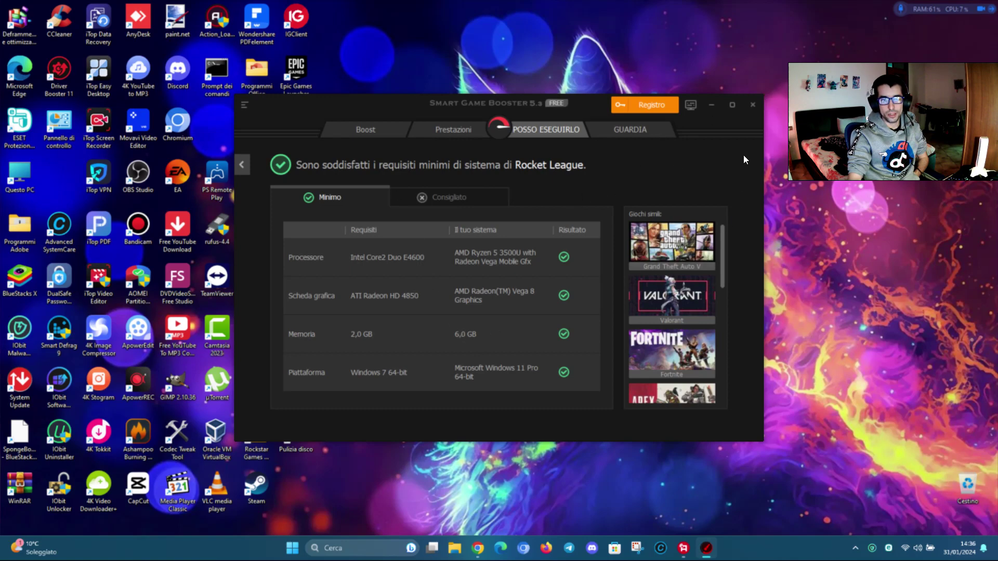
Step: Close Smart Game Booster and move the Boost into Gaming Mode and Smart Game Booster desktop shortcuts beside the IGClient and Epic Games Launcher icons
{"action": "left_click", "coordinate": [744, 110]}
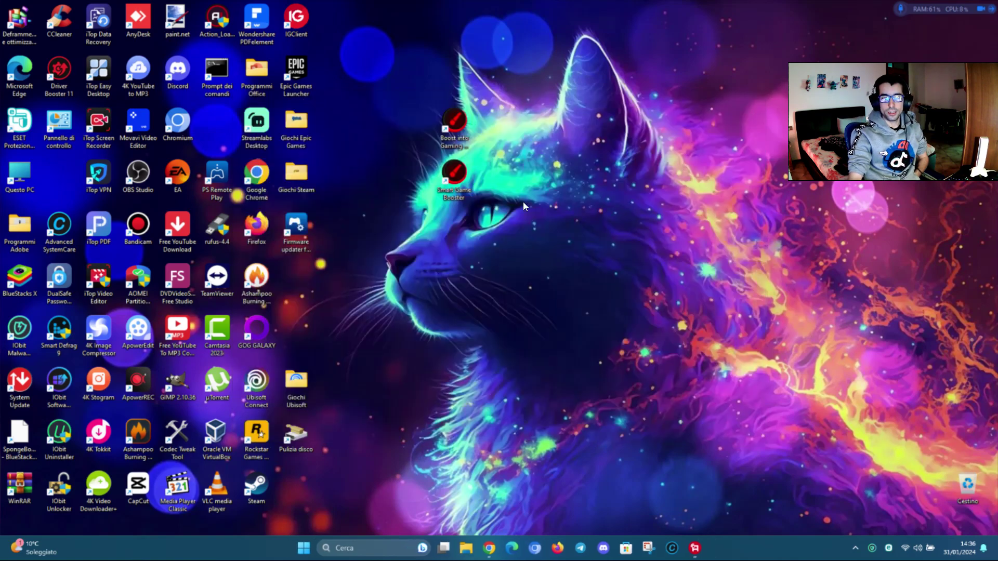
{"action": "left_click_drag", "start_coordinate": [473, 238], "coordinate": [436, 107]}
{"action": "left_click_drag", "start_coordinate": [444, 116], "coordinate": [327, 31]}
{"action": "left_click", "coordinate": [445, 192]}
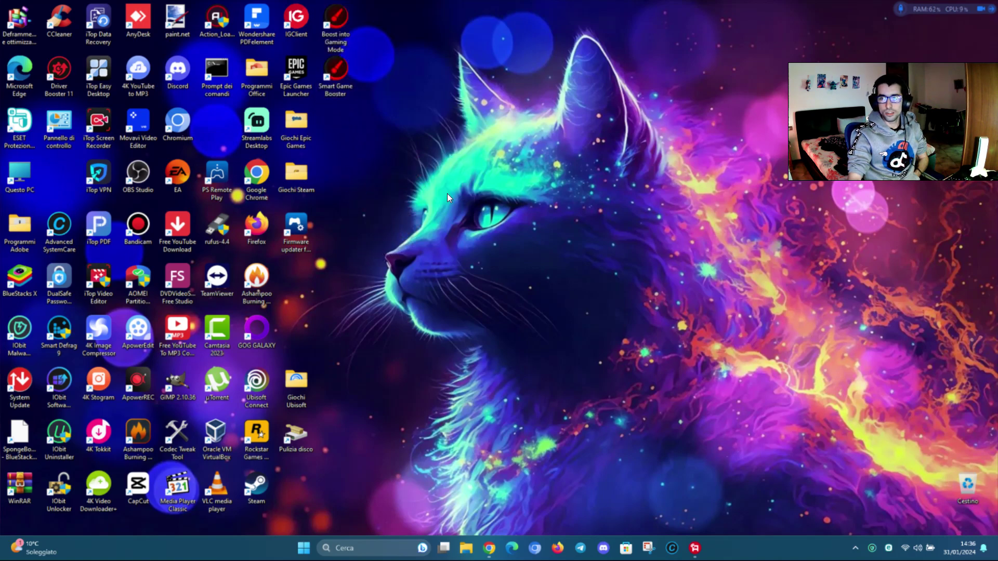